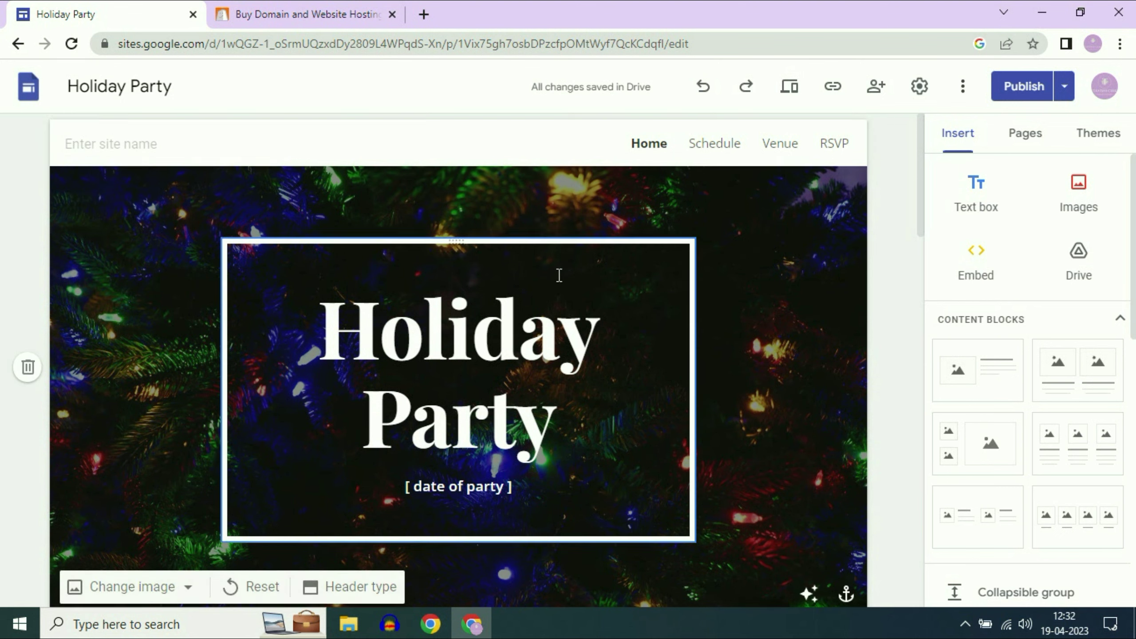
scroll(561, 274, down, 15)
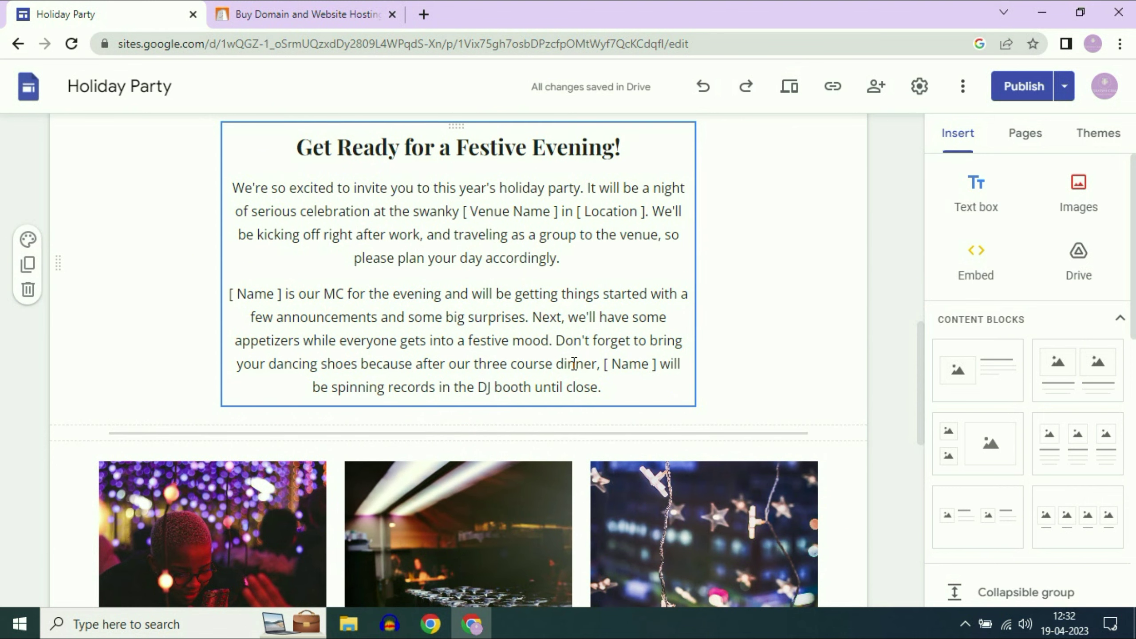
scroll(837, 449, down, 5)
scroll(855, 462, up, 12)
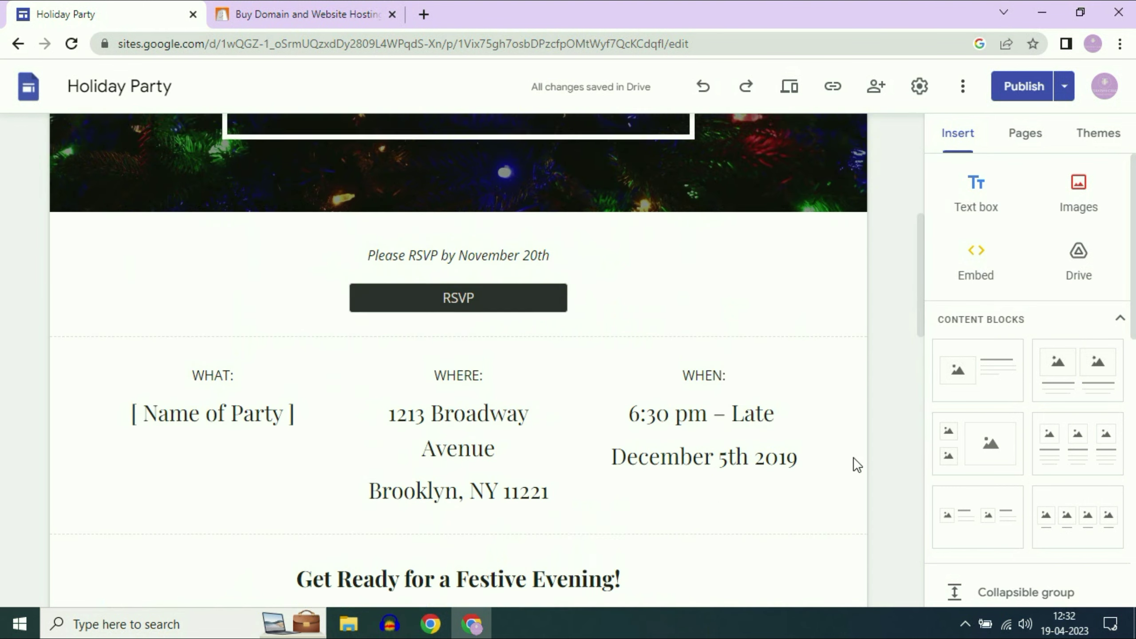
scroll(855, 465, up, 5)
Copy the Holiday Party site's published link, view the live site in a new tab, and close that tab.
click(834, 87)
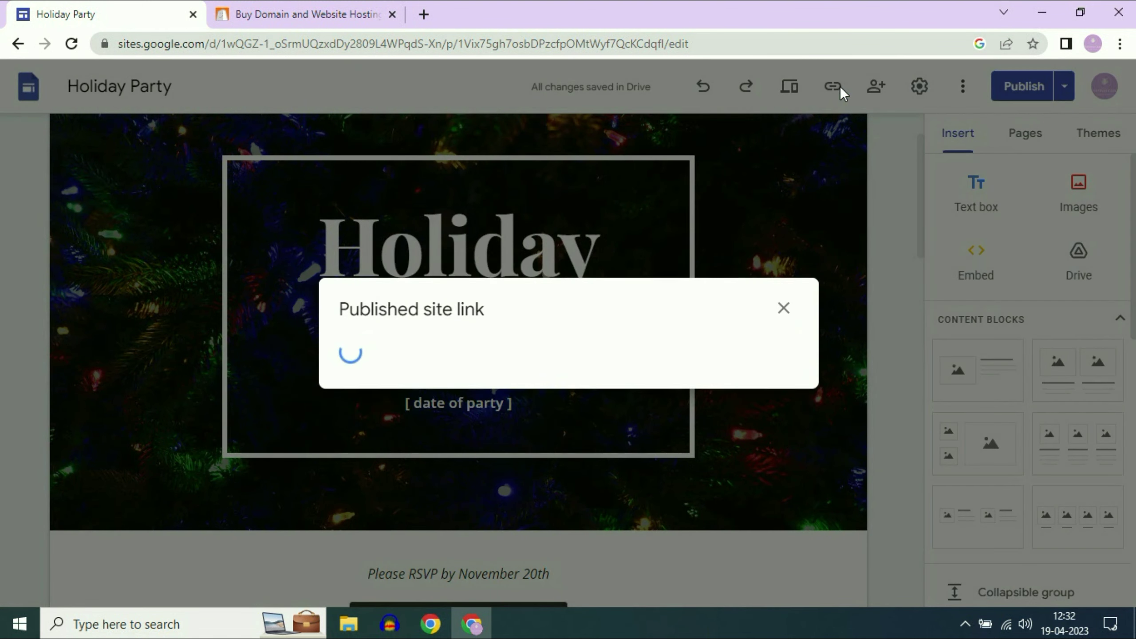
click(760, 347)
click(424, 14)
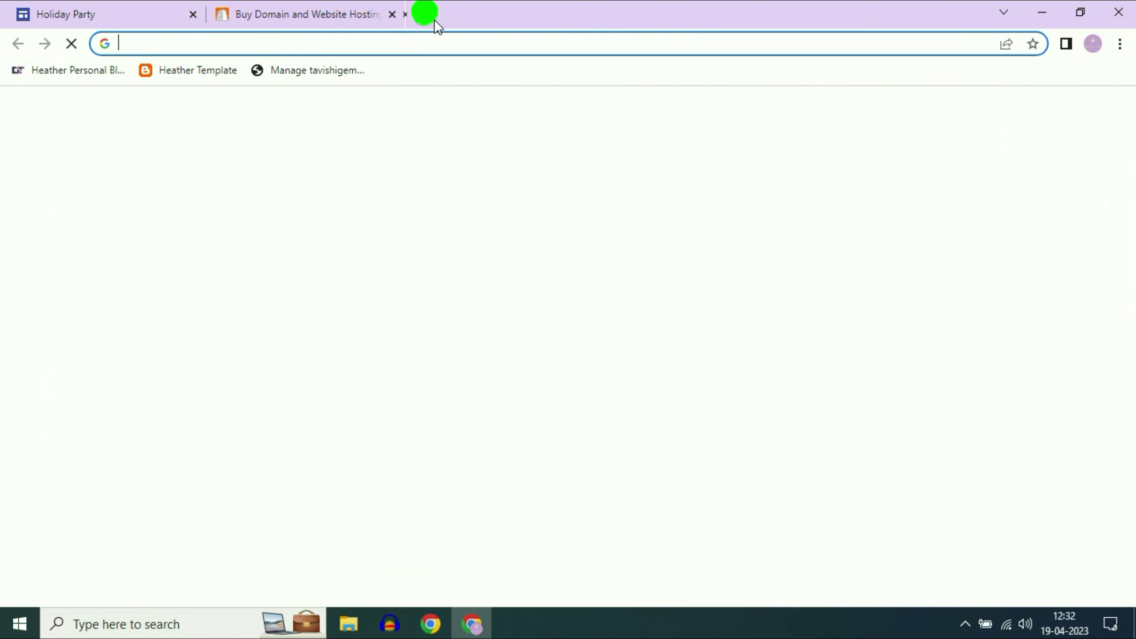
right_click(447, 41)
click(552, 171)
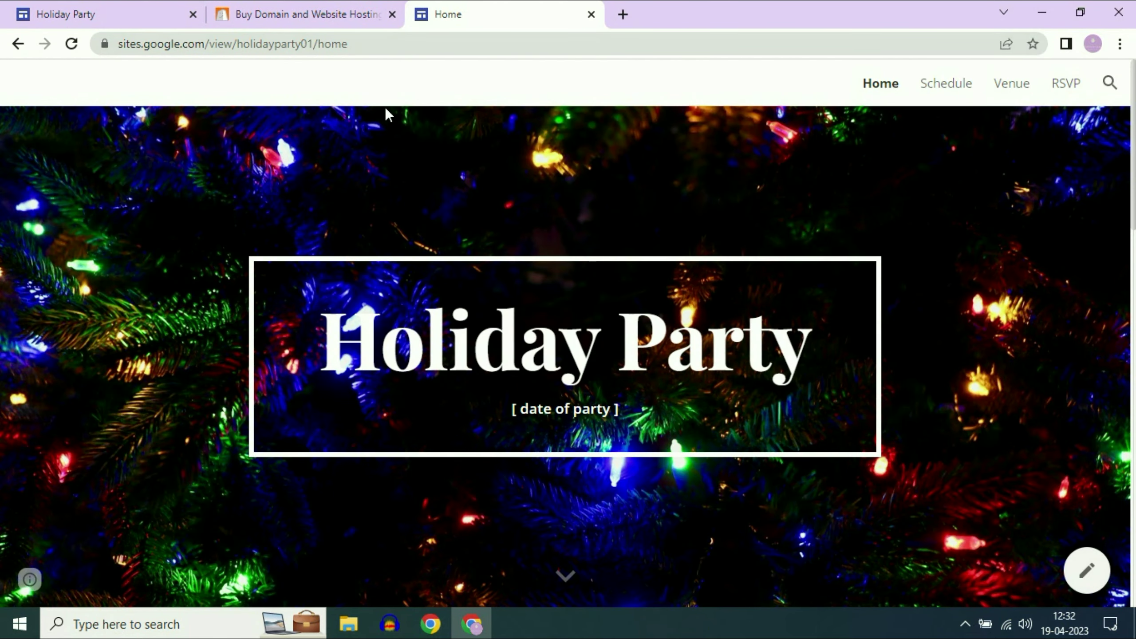
click(396, 42)
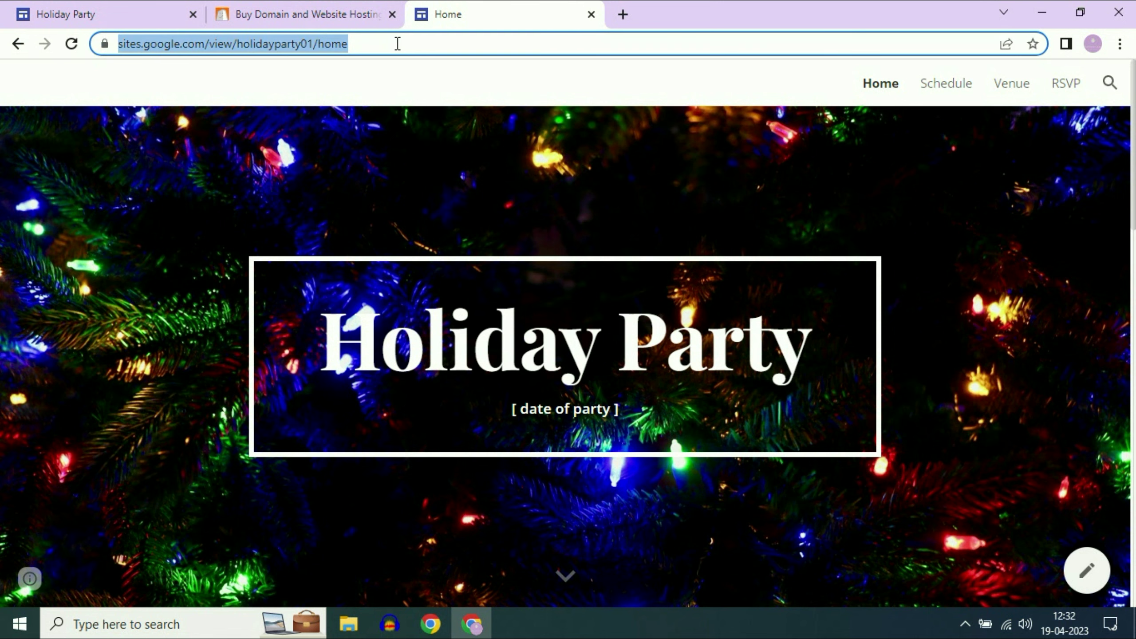
click(591, 15)
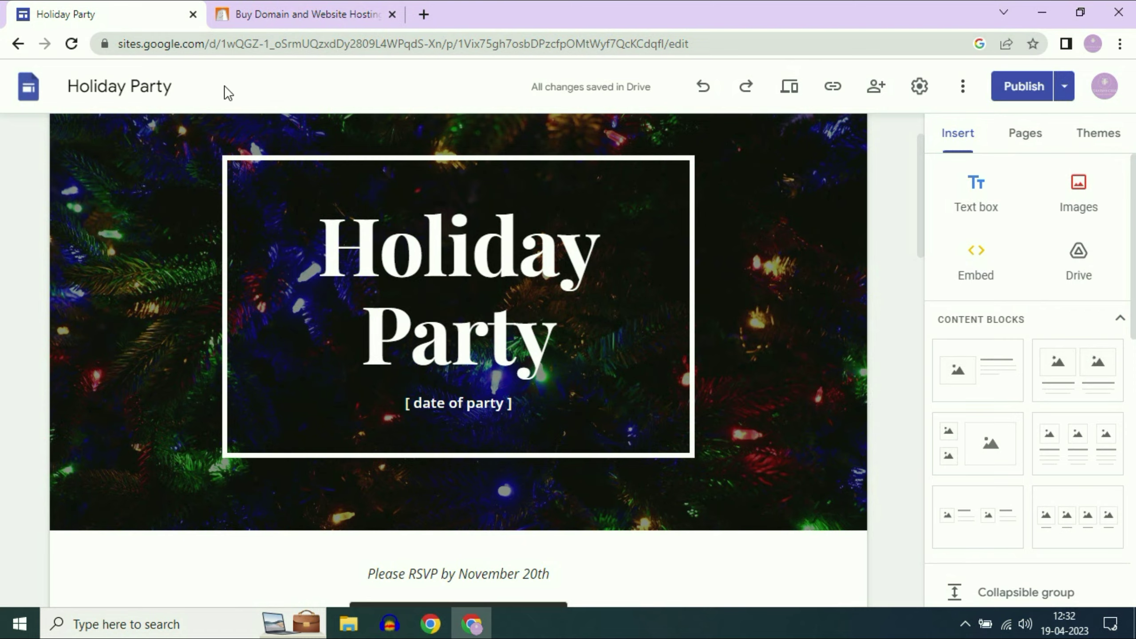
Start custom domain setup in the Holiday Party site's settings, choosing to use a domain from a third party.
click(252, 19)
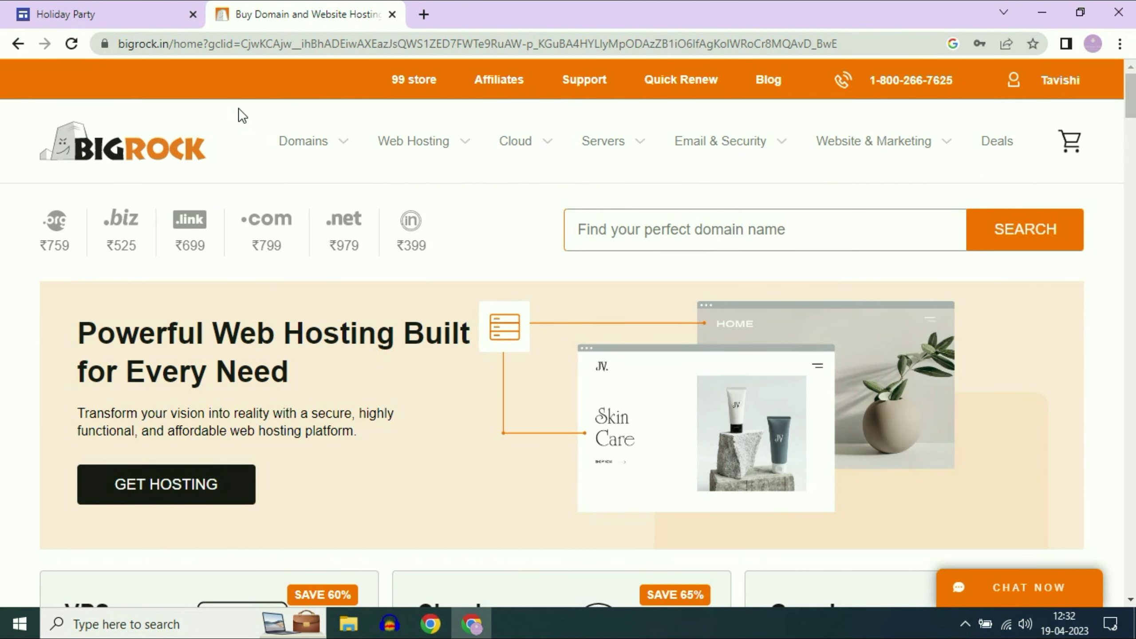
click(84, 5)
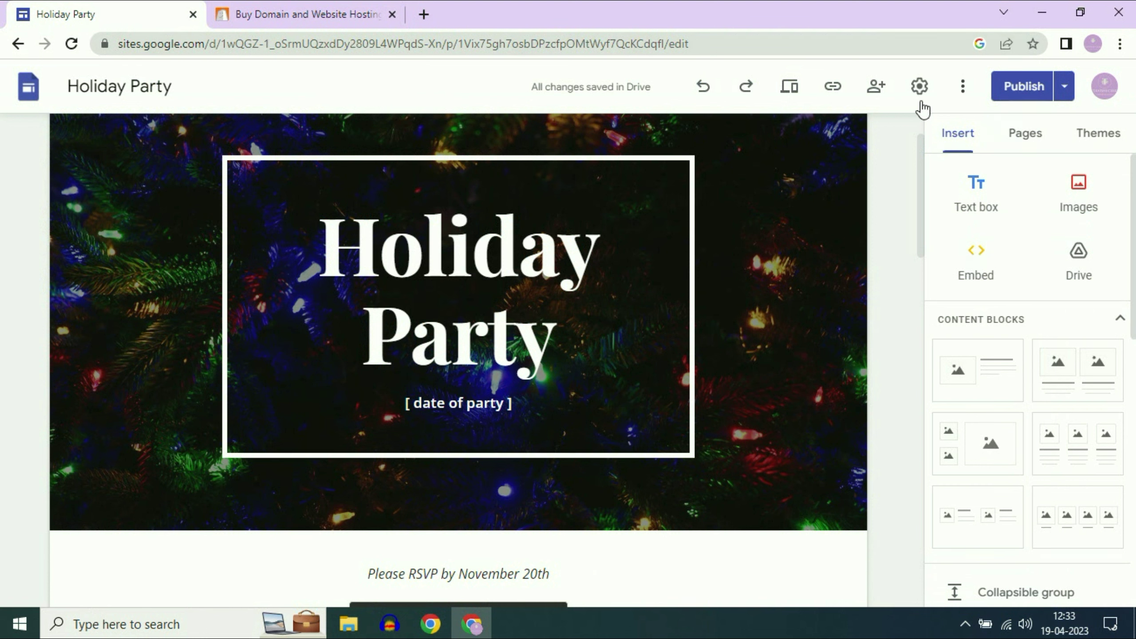
click(920, 87)
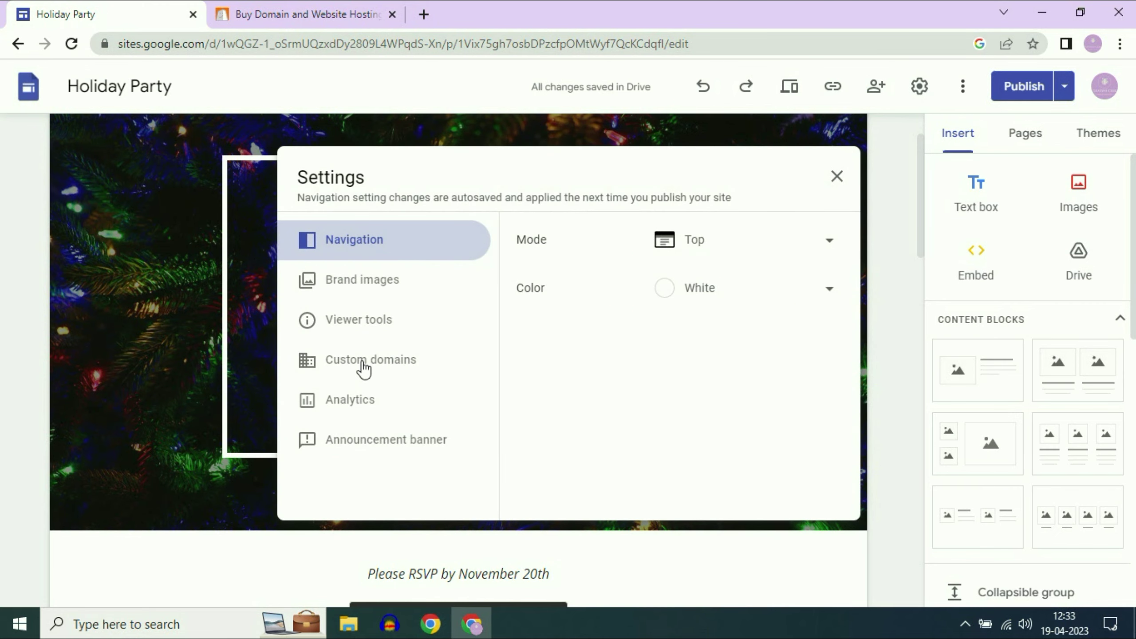
click(379, 373)
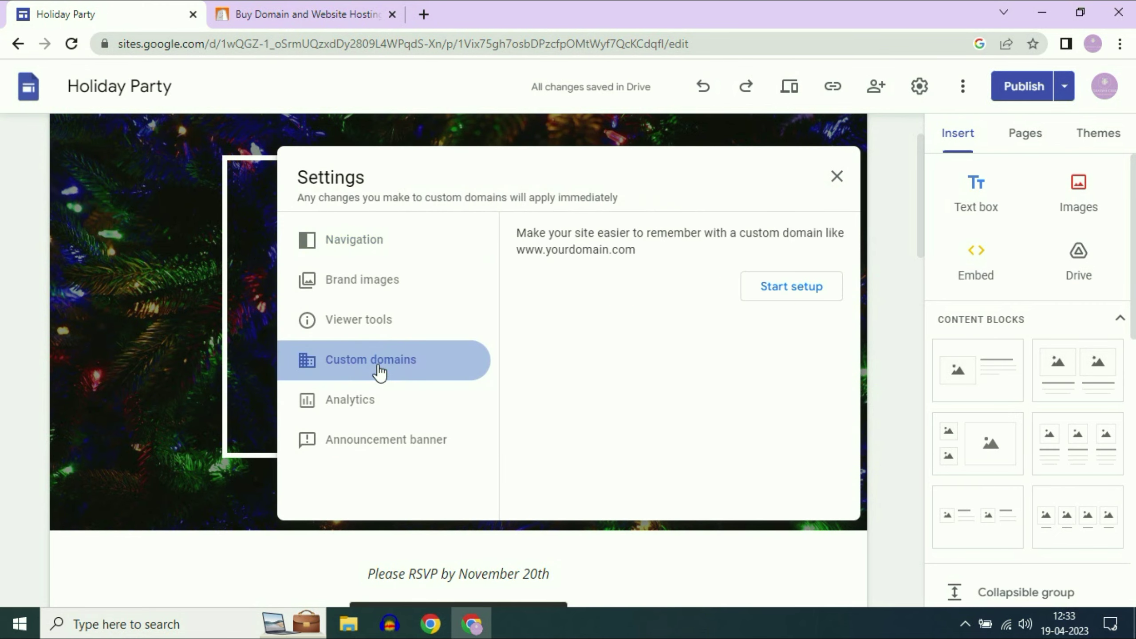
click(778, 289)
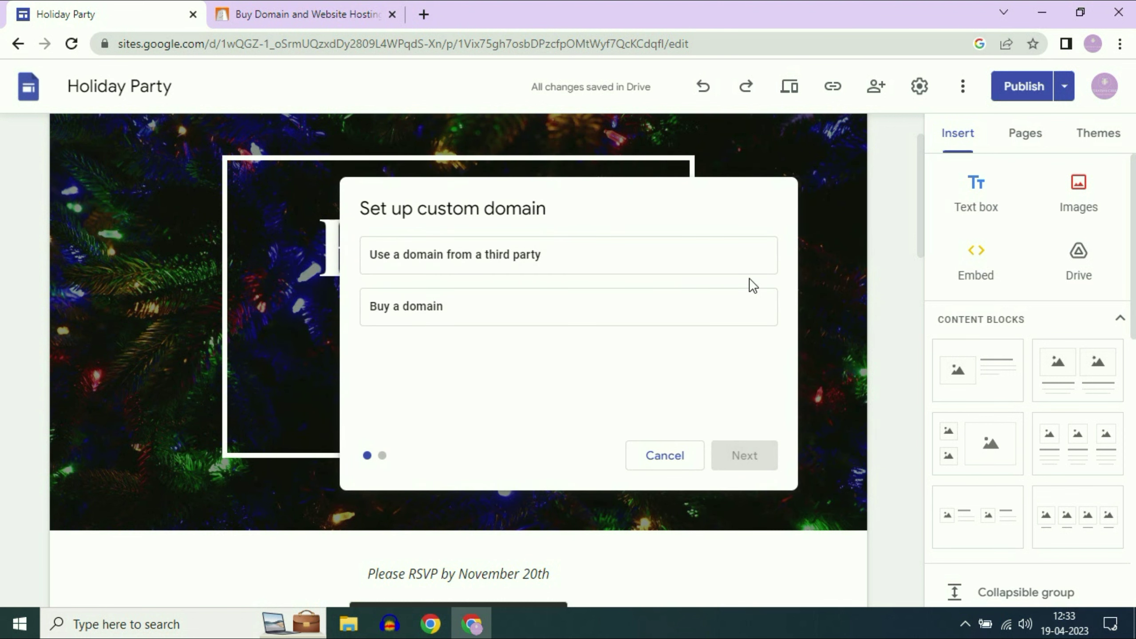
click(594, 266)
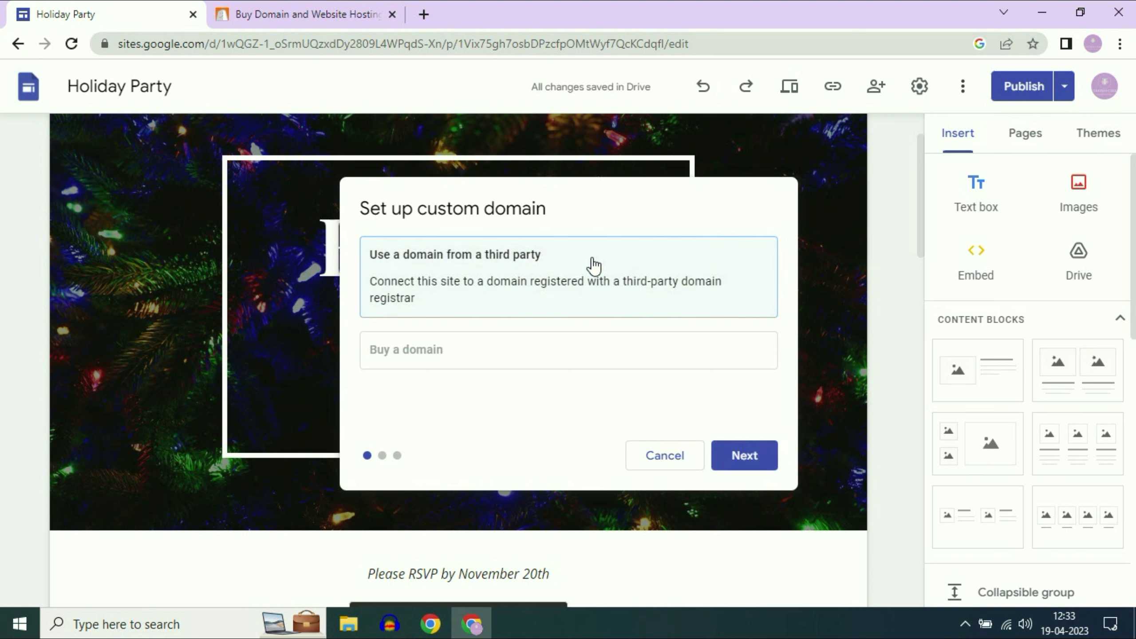
click(753, 457)
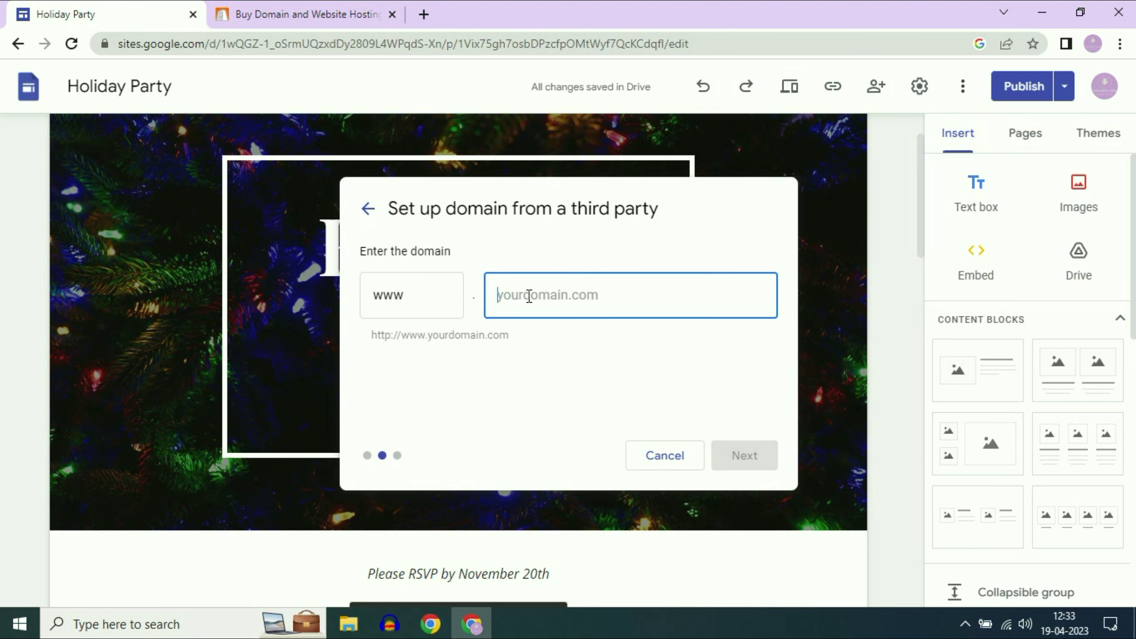
Switch to BigRock, go to the account's orders, skip the welcome tour, and open the two-year .in domain registration.
click(282, 11)
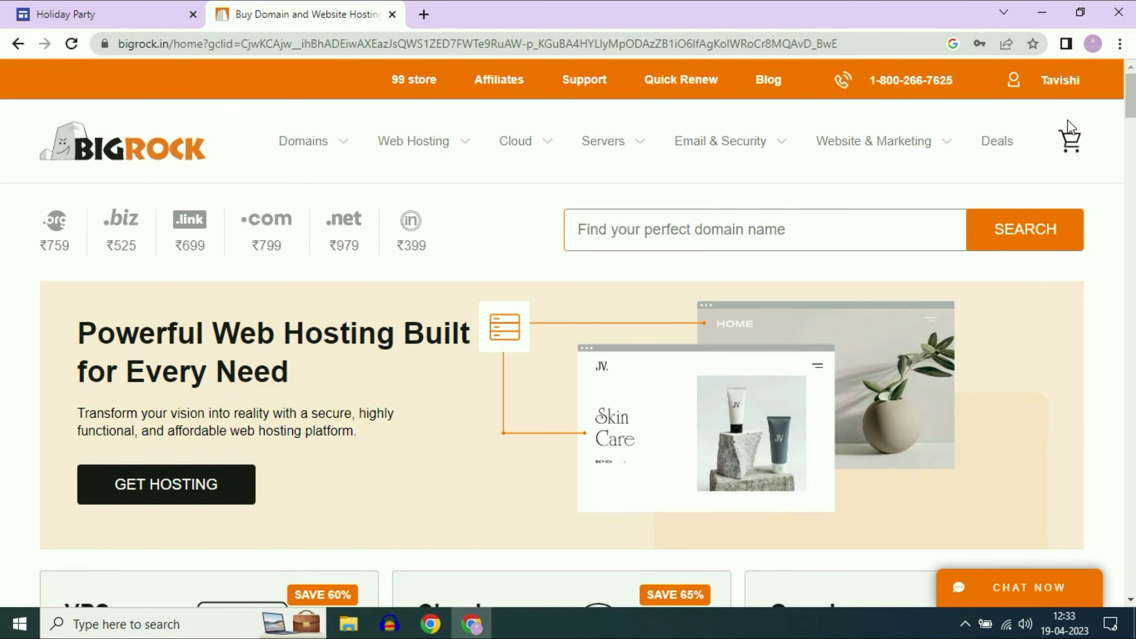
mouse_move(1069, 73)
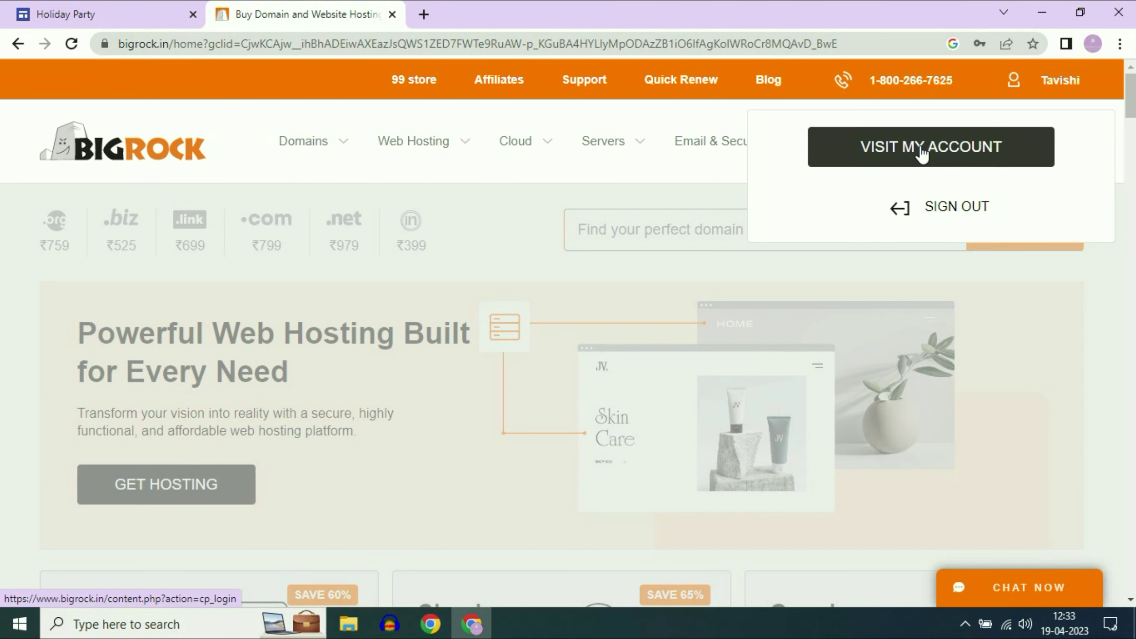
click(924, 151)
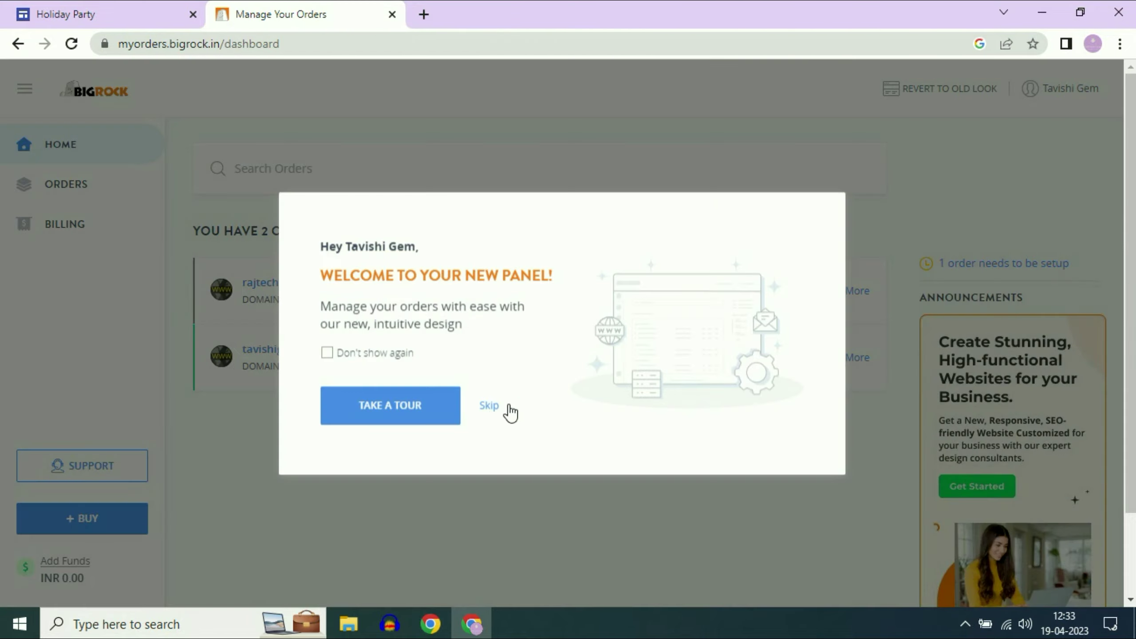
click(488, 408)
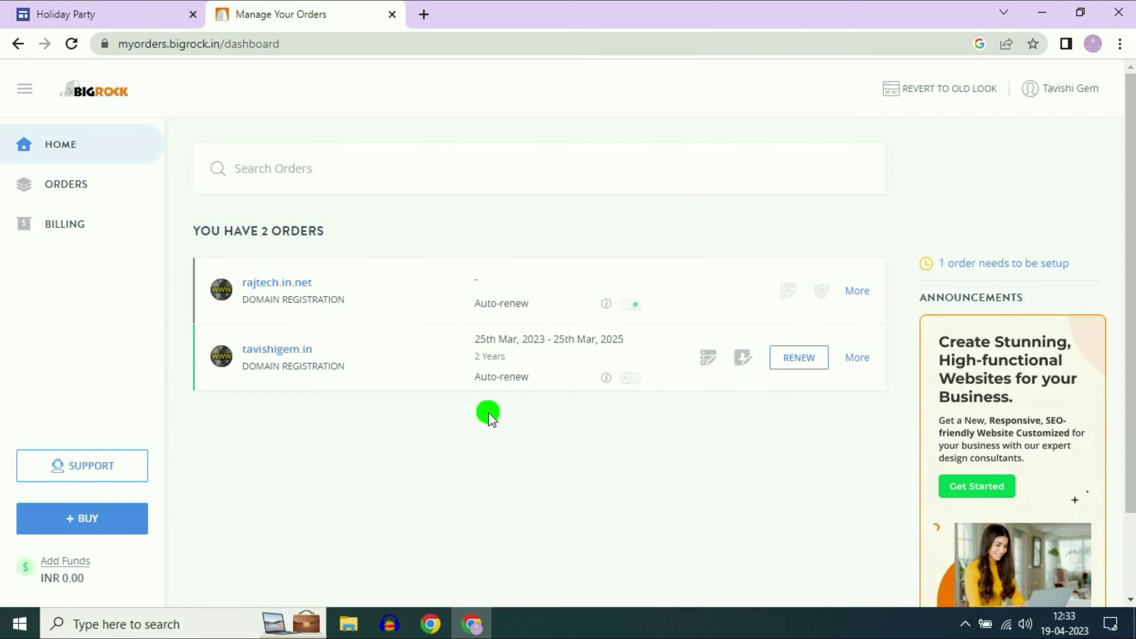
click(280, 355)
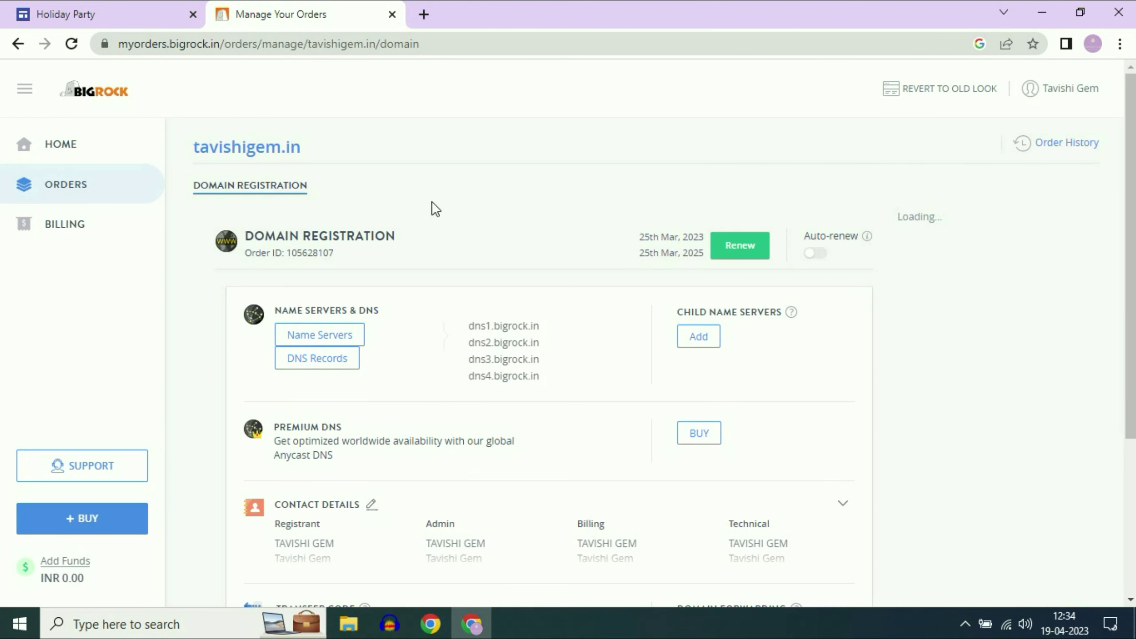
Copy the .in domain name from its BigRock order page and paste it as the site's third-party domain in Google Sites.
drag(192, 144, 309, 147)
right_click(267, 146)
click(315, 163)
click(103, 14)
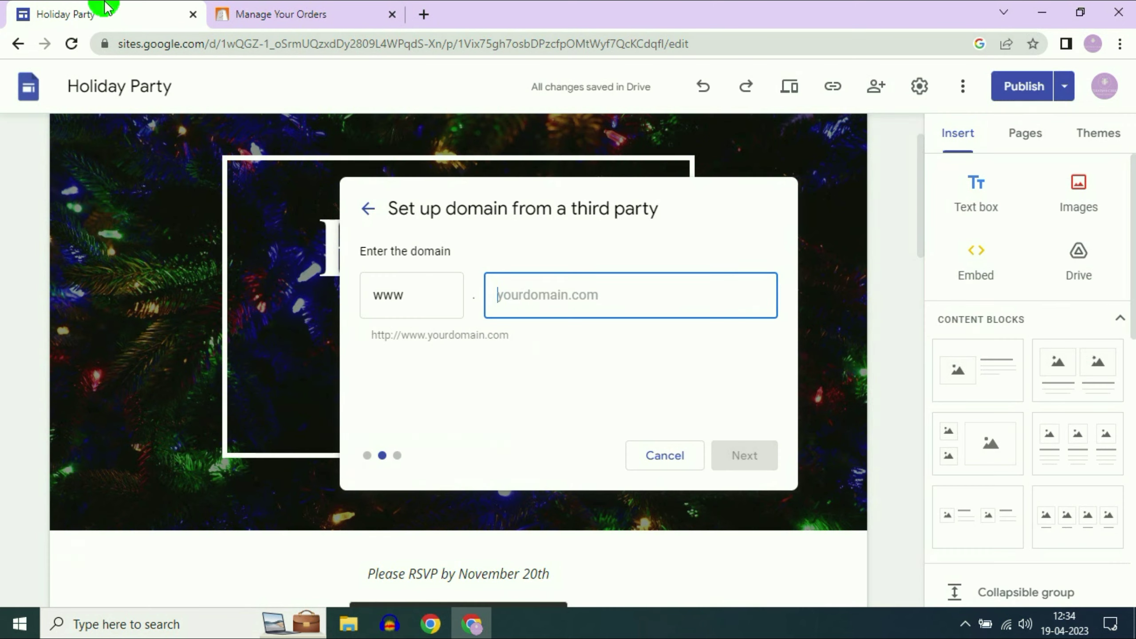
click(528, 306)
right_click(527, 307)
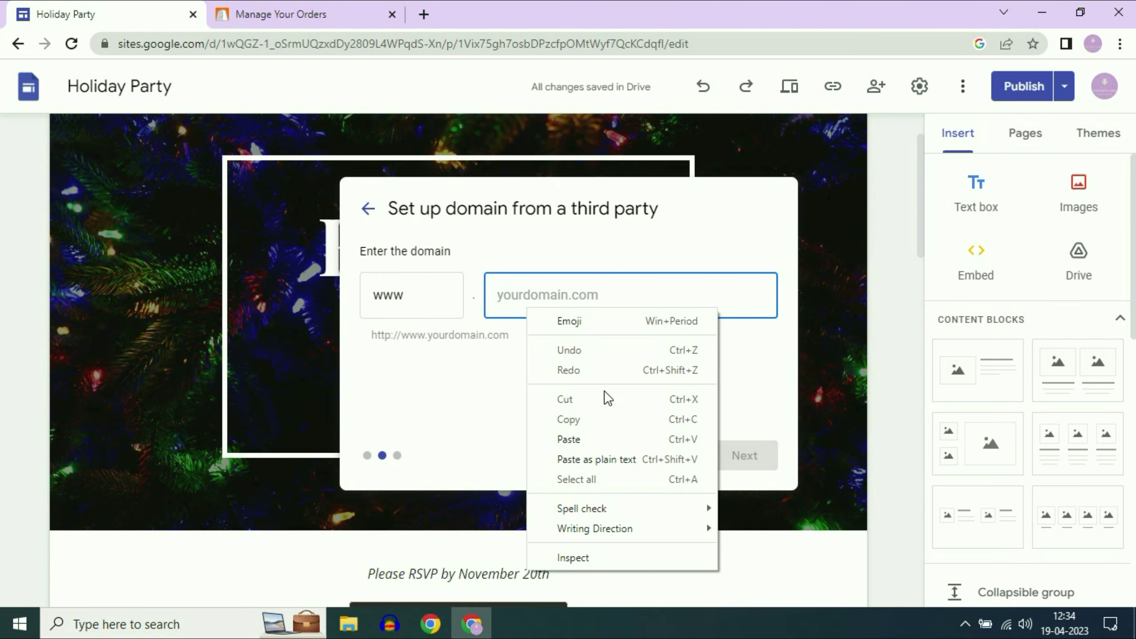
click(581, 441)
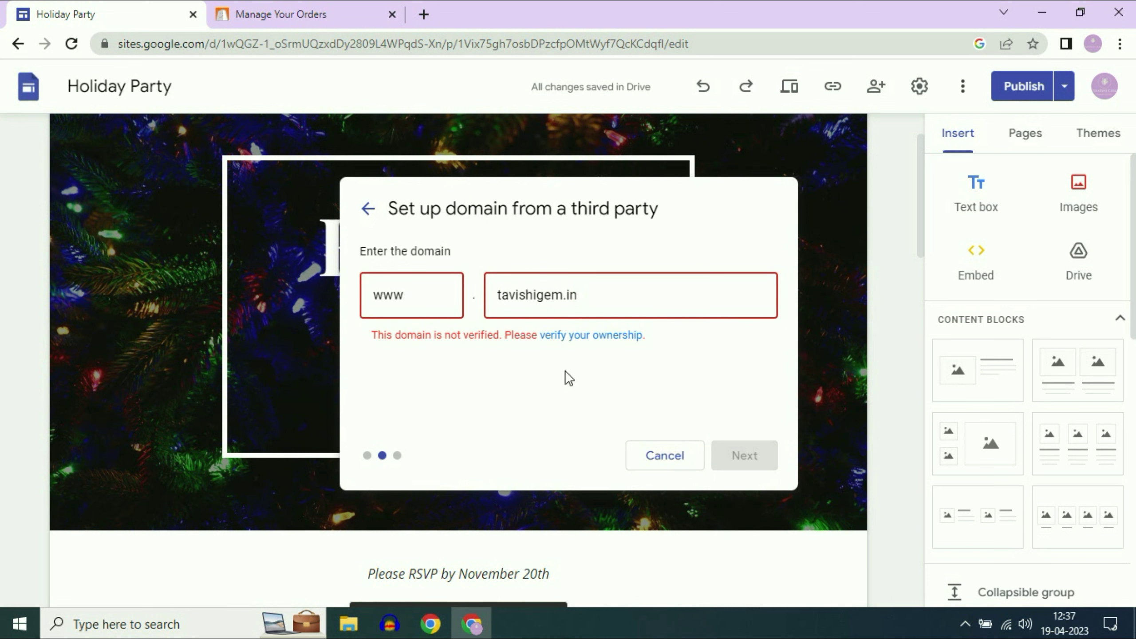
Follow the ownership verification link for the entered domain and go on to Search Console from Webmaster Central.
click(582, 298)
drag(582, 298, 494, 305)
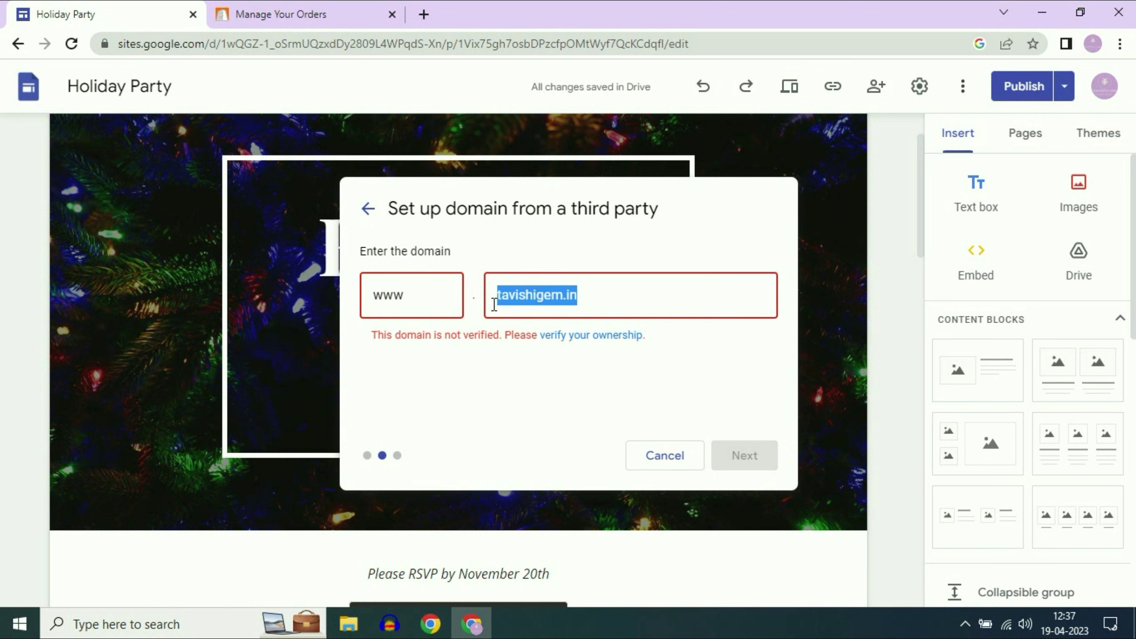
click(509, 412)
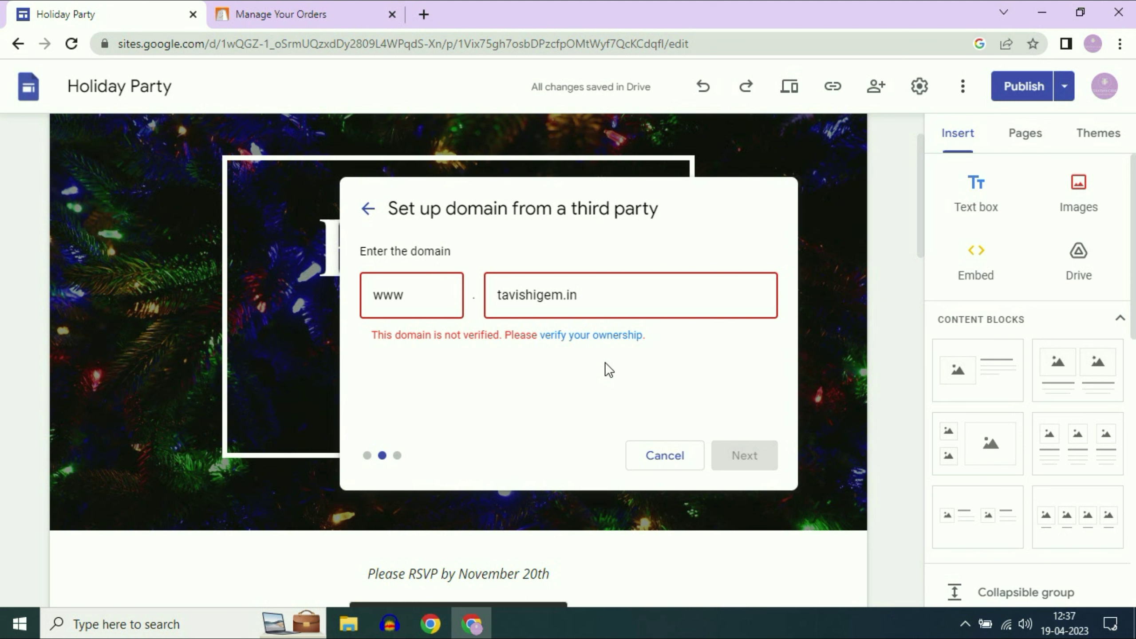
click(593, 336)
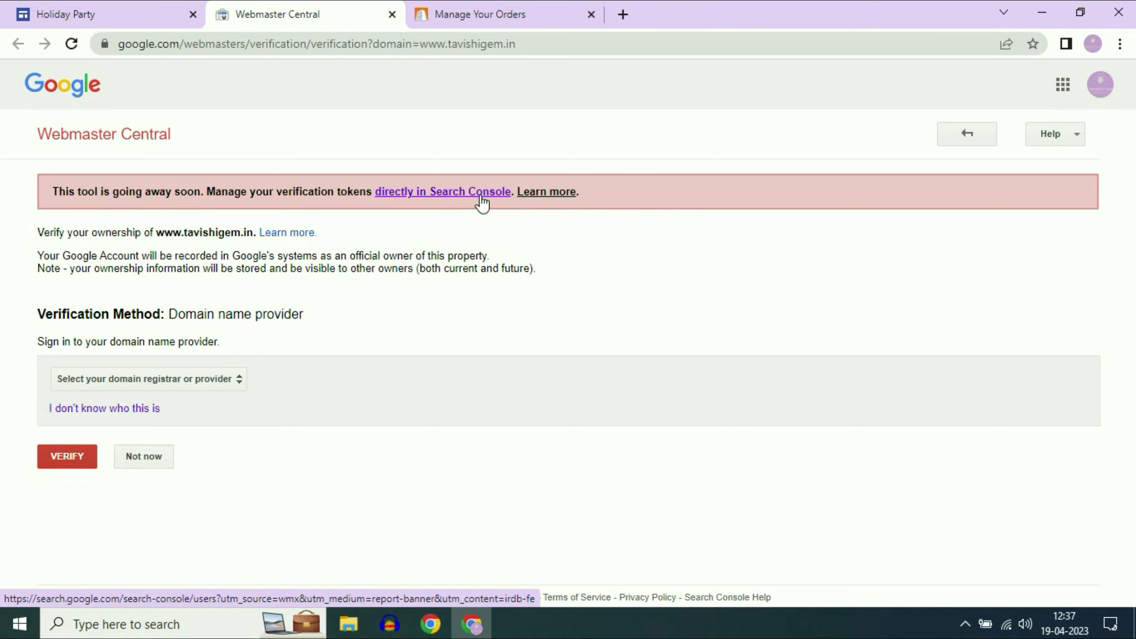
click(454, 193)
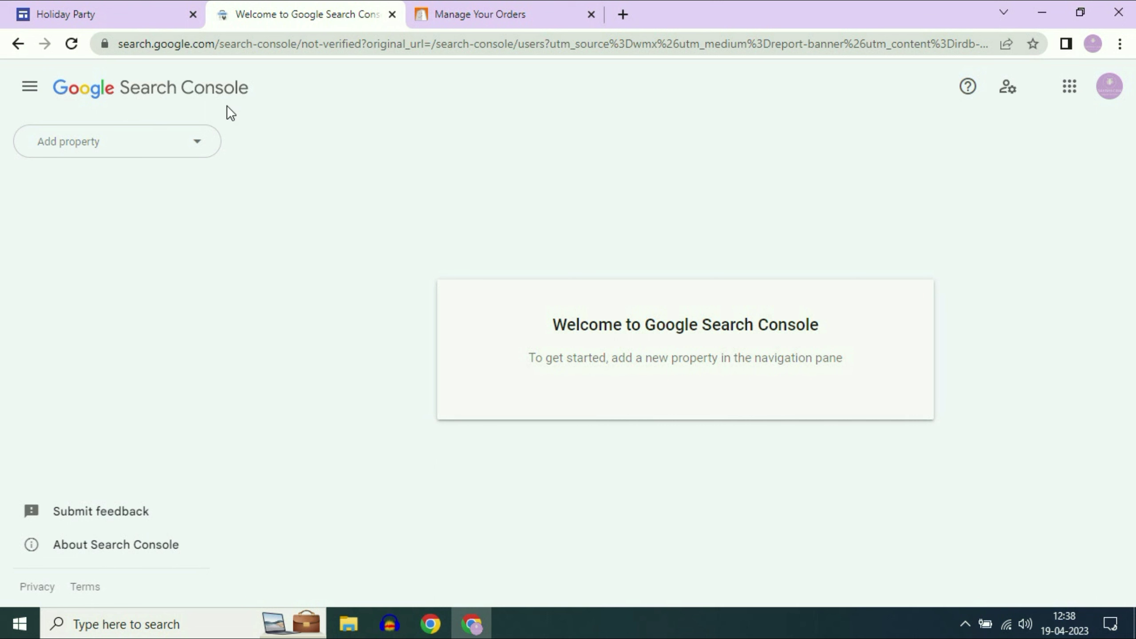
Add a Domain-type property in Search Console using the copied .in domain and continue to DNS record verification.
click(89, 13)
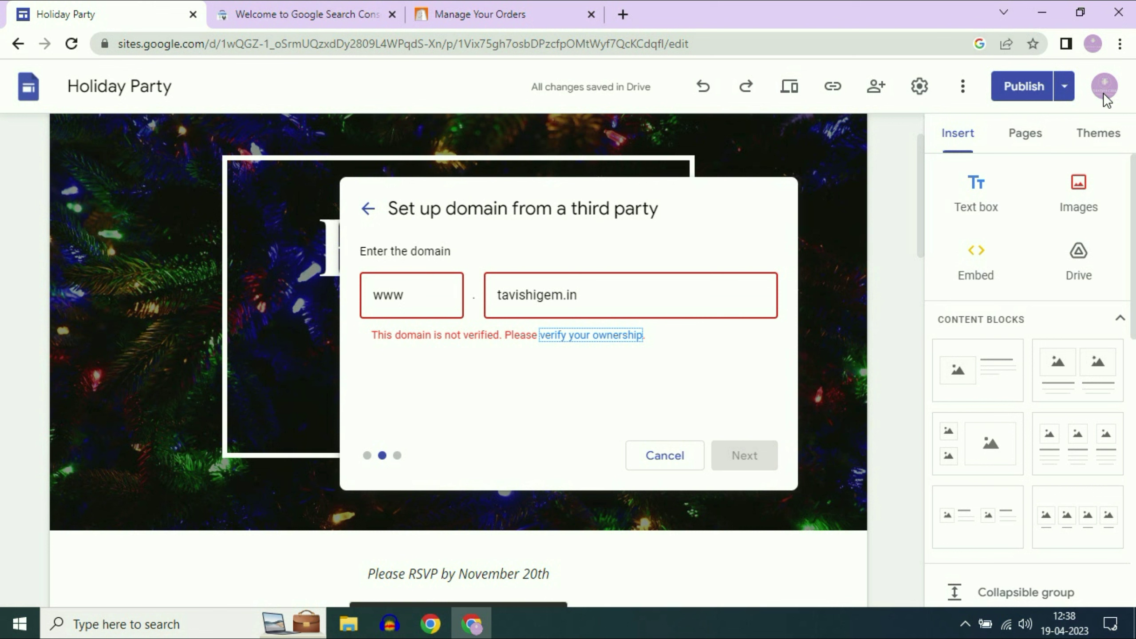
click(322, 12)
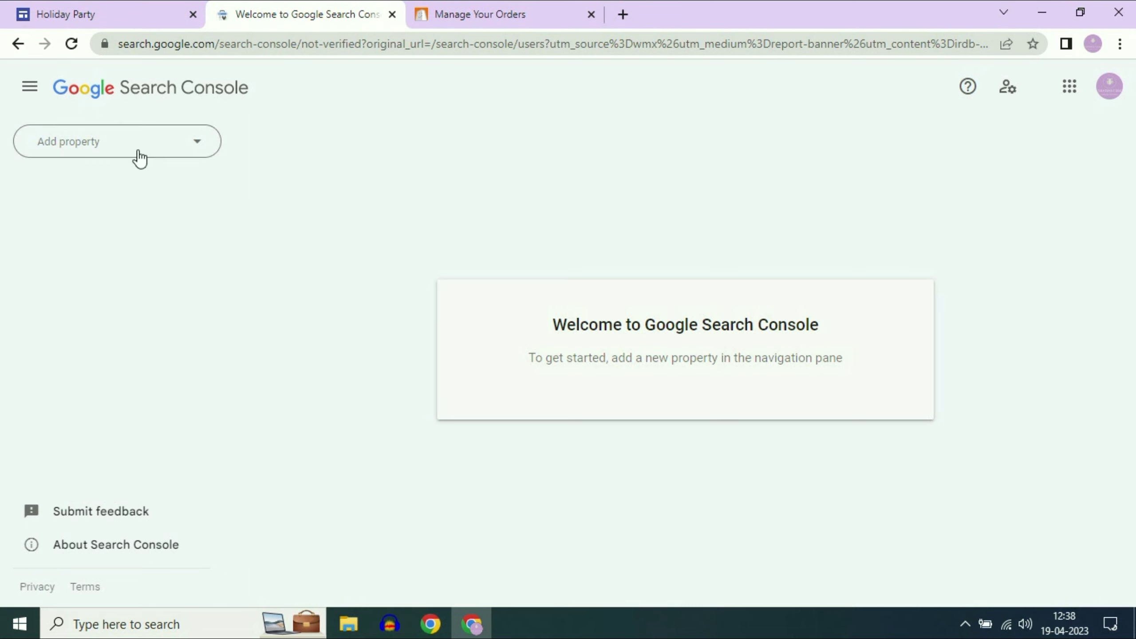
click(206, 143)
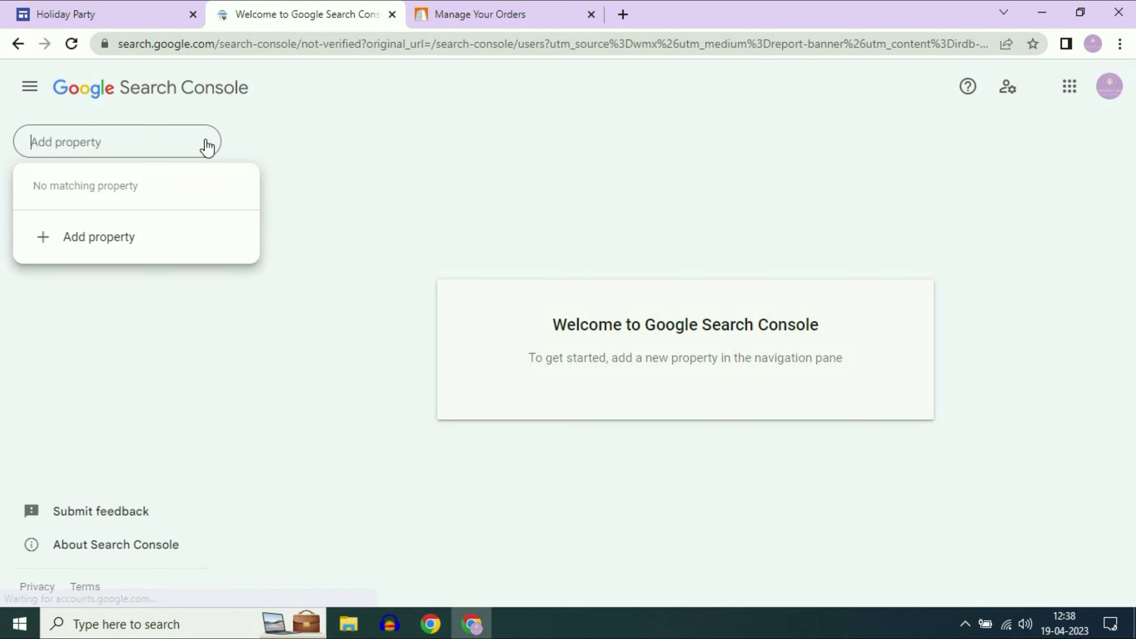
click(98, 237)
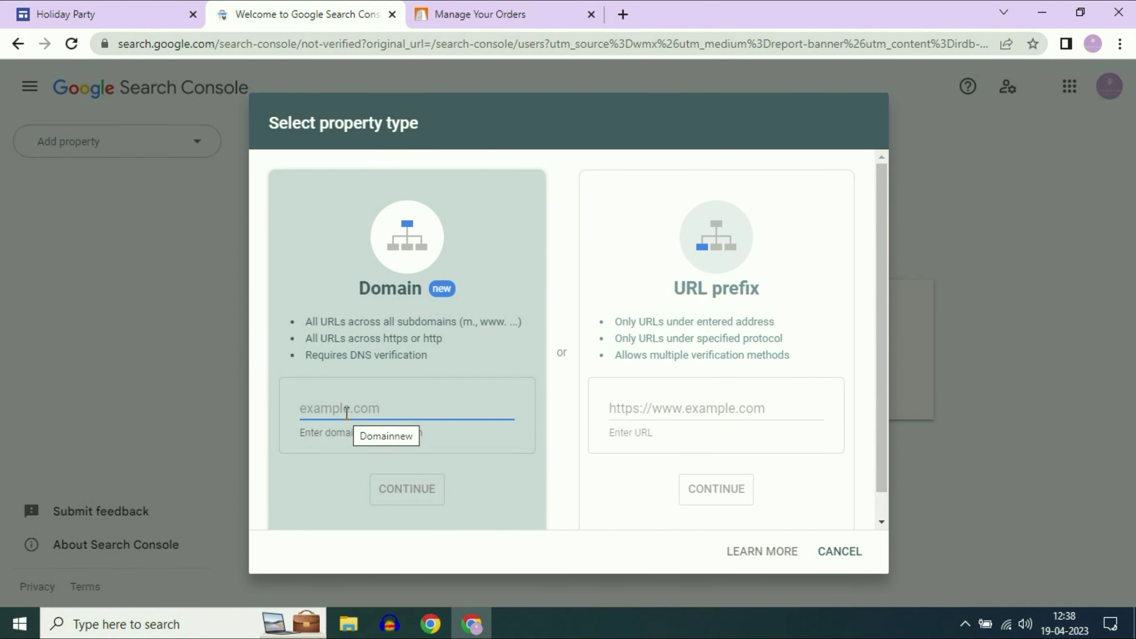
right_click(347, 412)
click(400, 286)
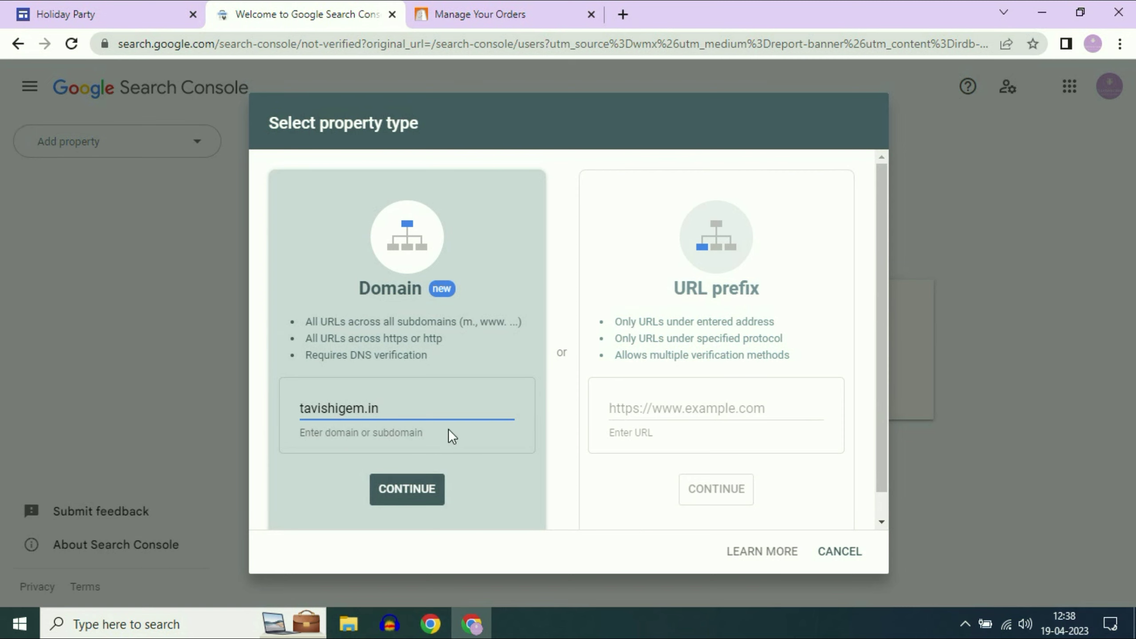
click(417, 496)
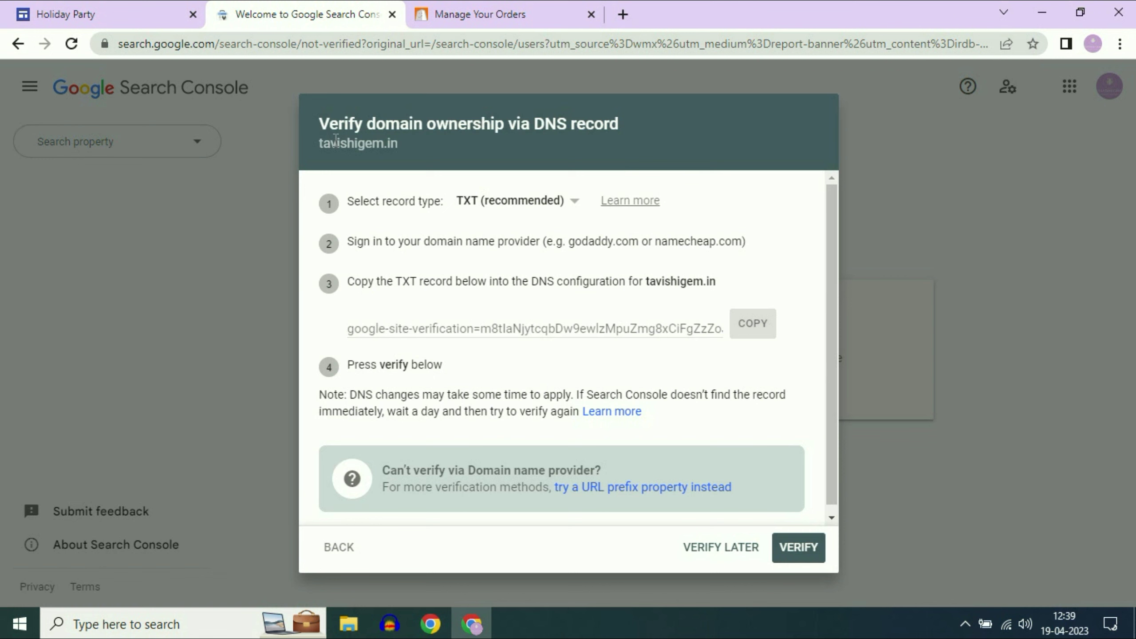
drag(320, 124, 564, 151)
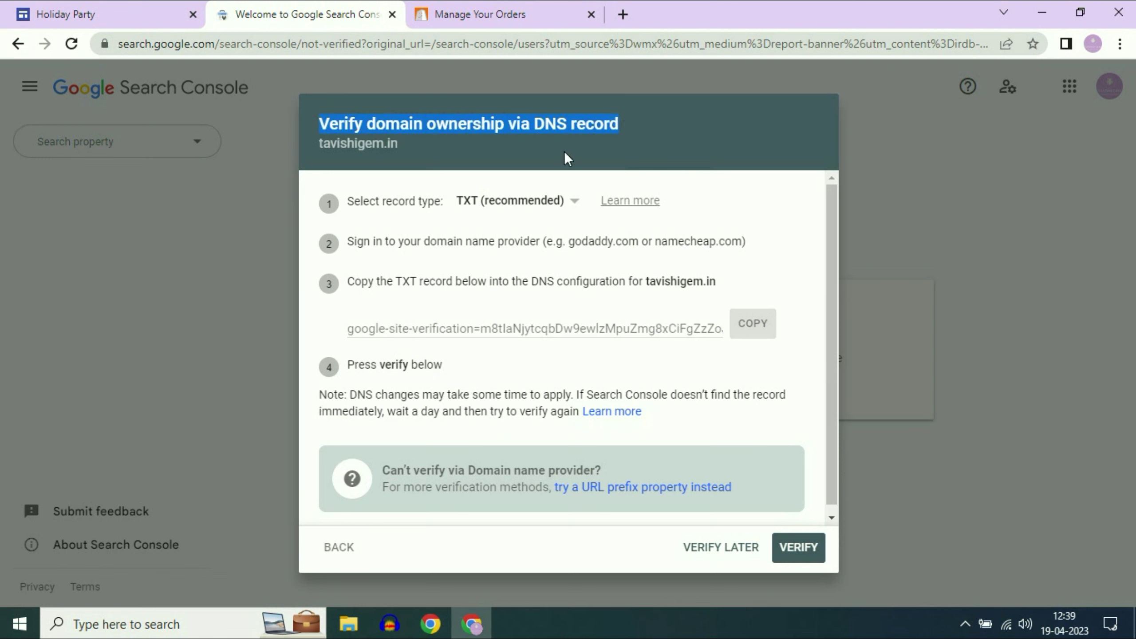
click(373, 163)
drag(321, 148, 410, 141)
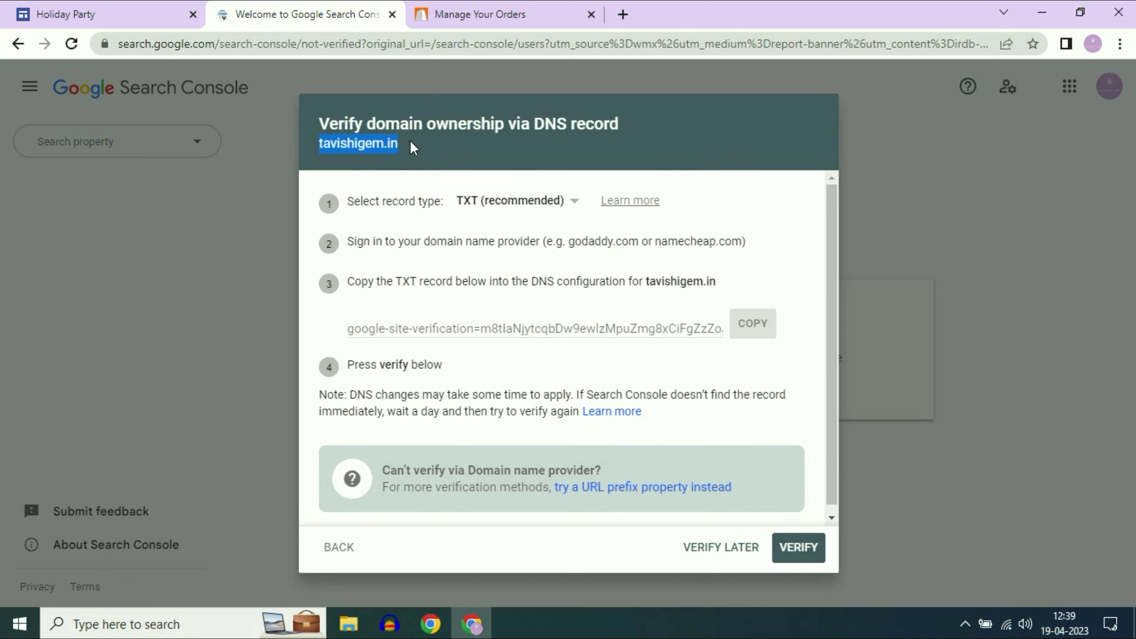
click(447, 140)
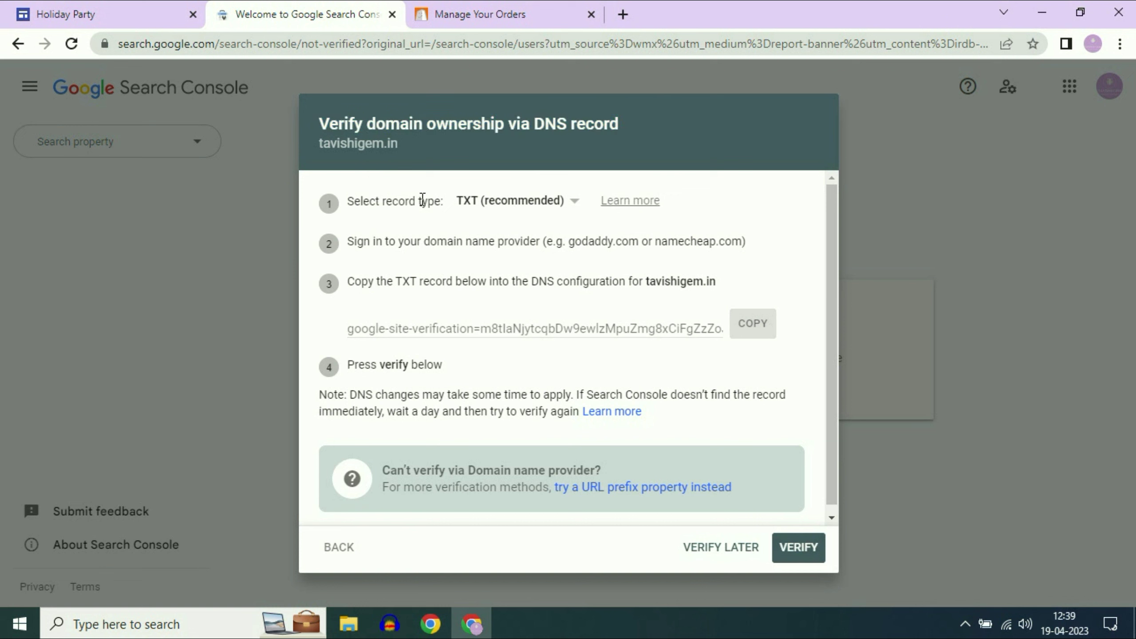
Choose CNAME as the verification record type, and open the domain's CNAME records in BigRock's DNS management.
click(577, 207)
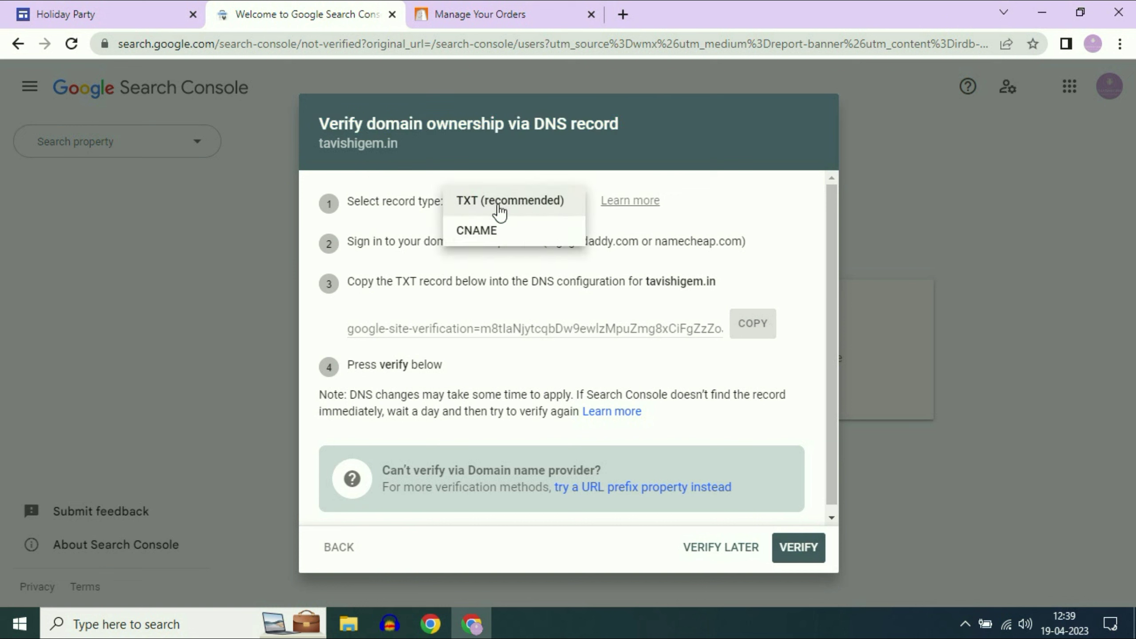
click(496, 236)
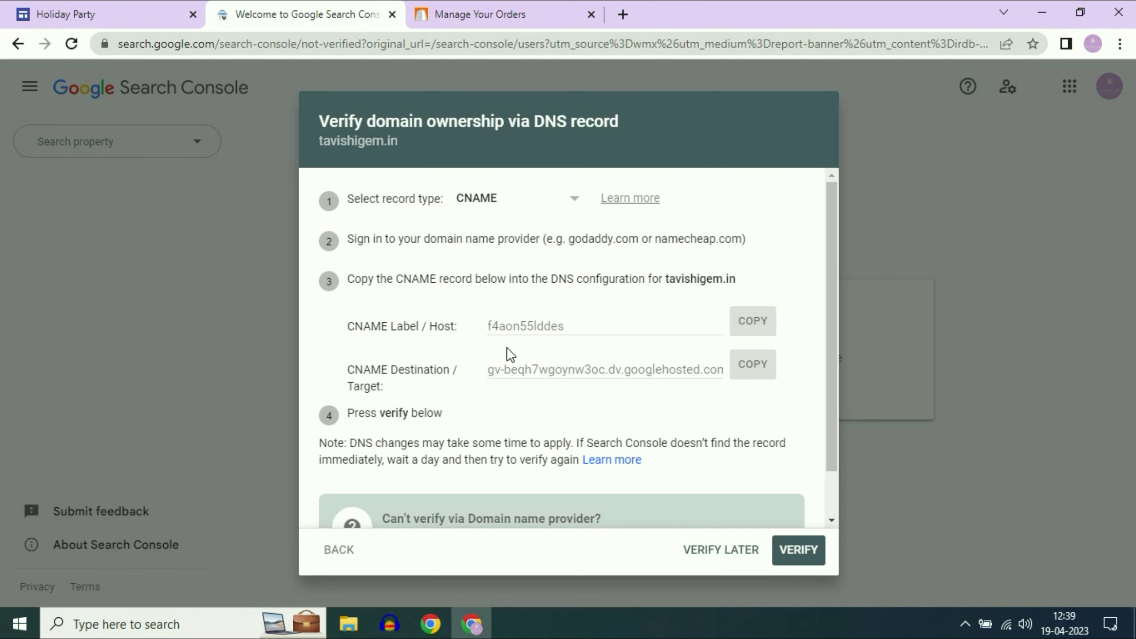
click(481, 13)
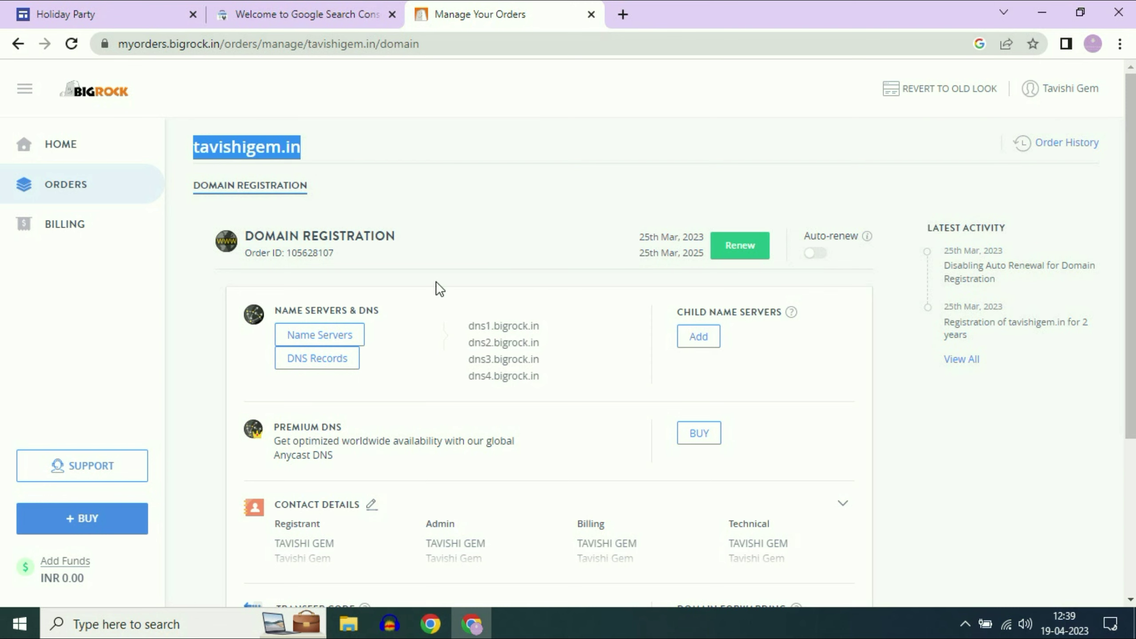
click(325, 365)
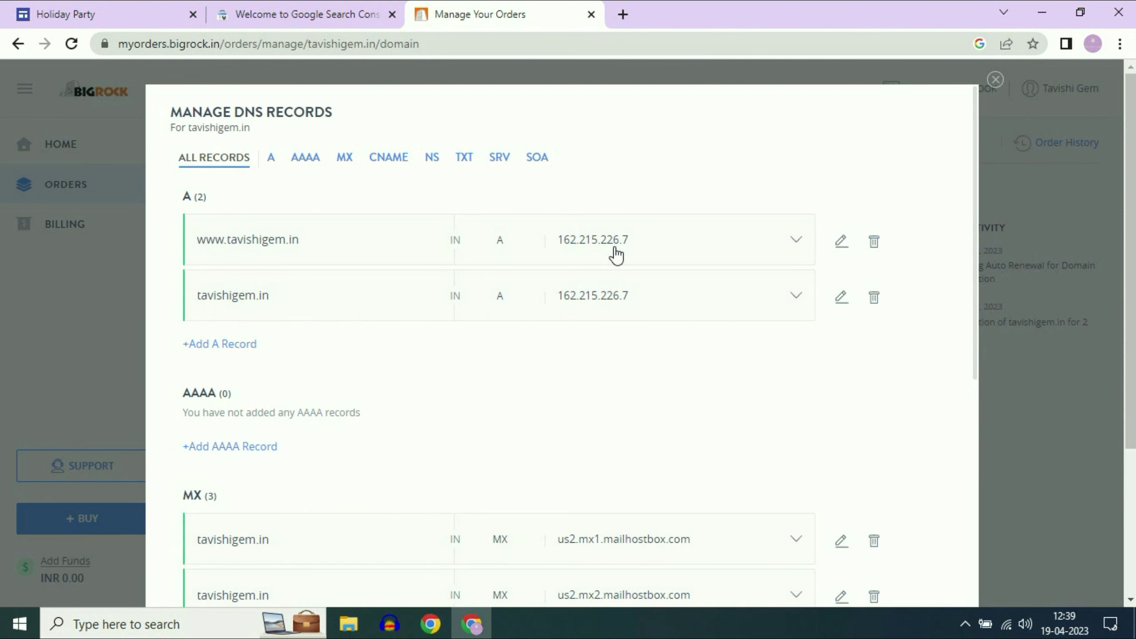
click(396, 168)
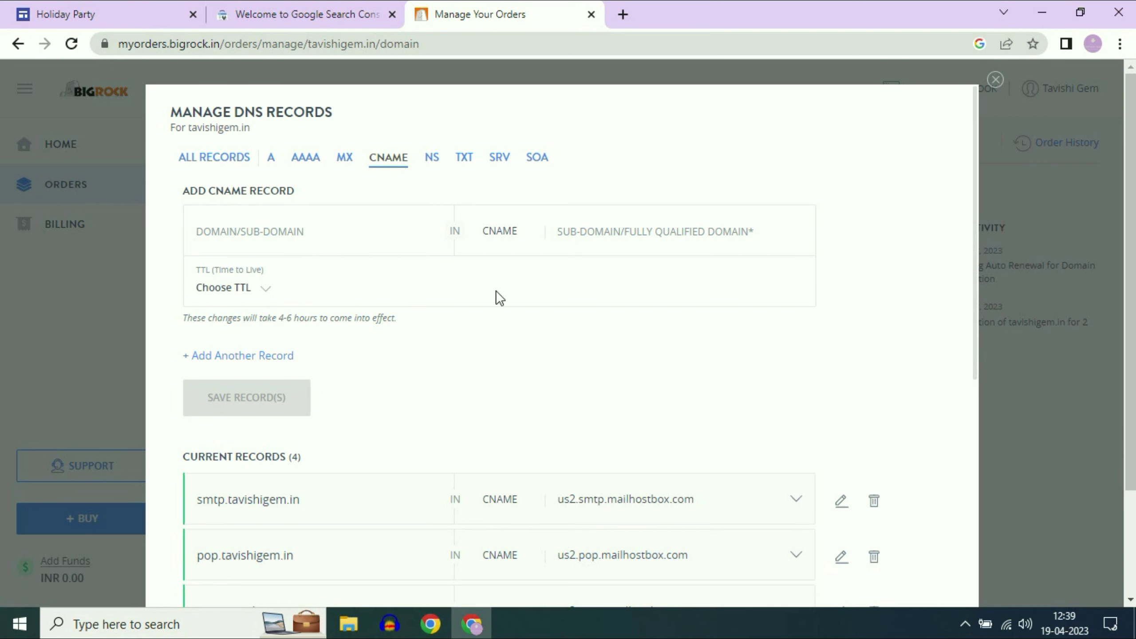
Copy the CNAME label/host from Search Console and paste it as the domain/sub-domain of the new CNAME record in BigRock.
click(304, 14)
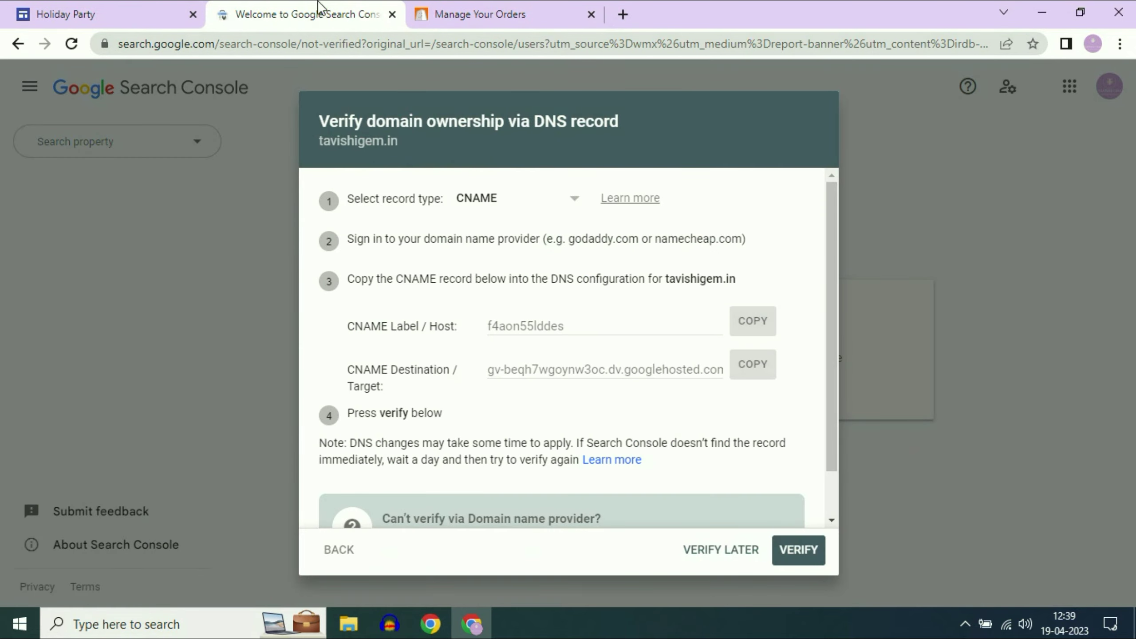
click(751, 322)
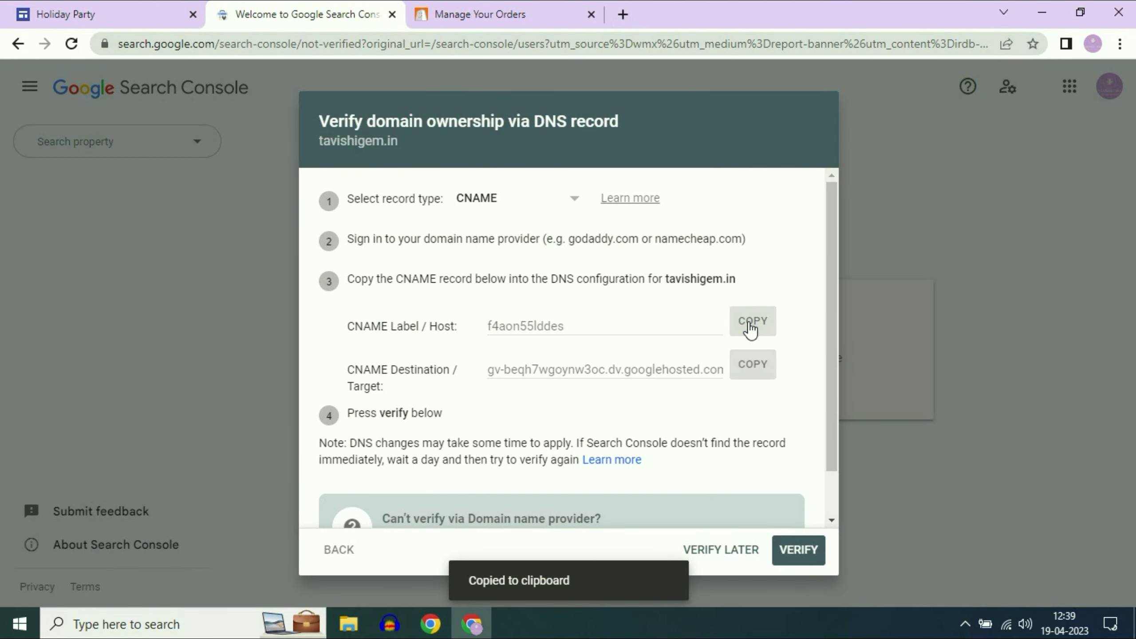
click(527, 12)
click(223, 241)
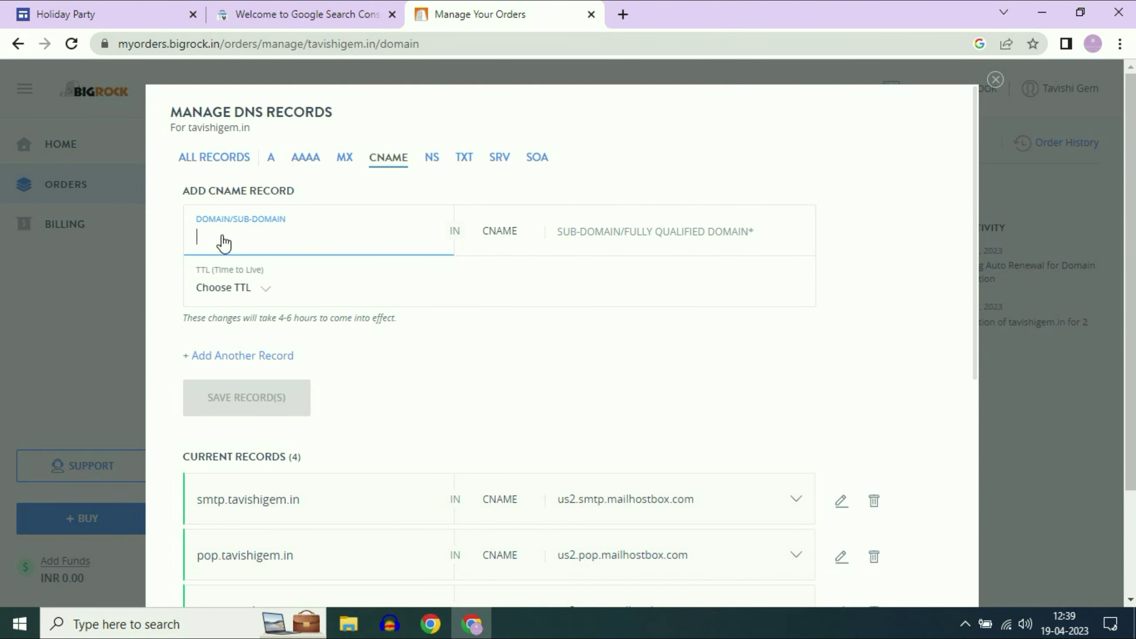
right_click(225, 236)
click(288, 367)
Copy the CNAME destination/target from Search Console and paste it as the fully qualified domain of the new BigRock record.
click(304, 14)
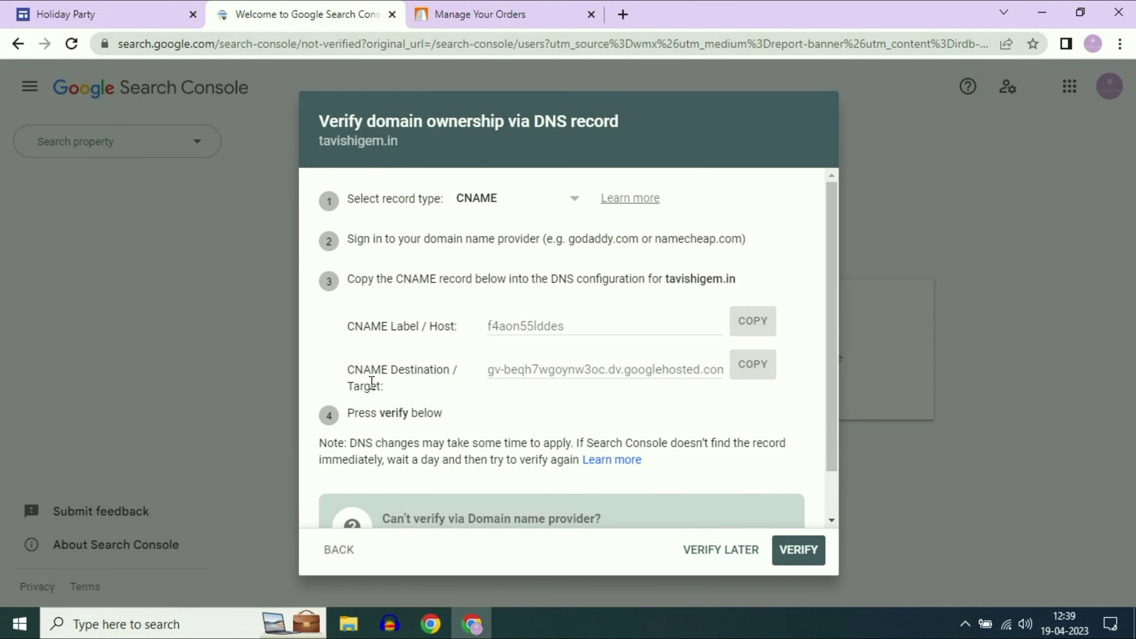
click(753, 364)
click(530, 9)
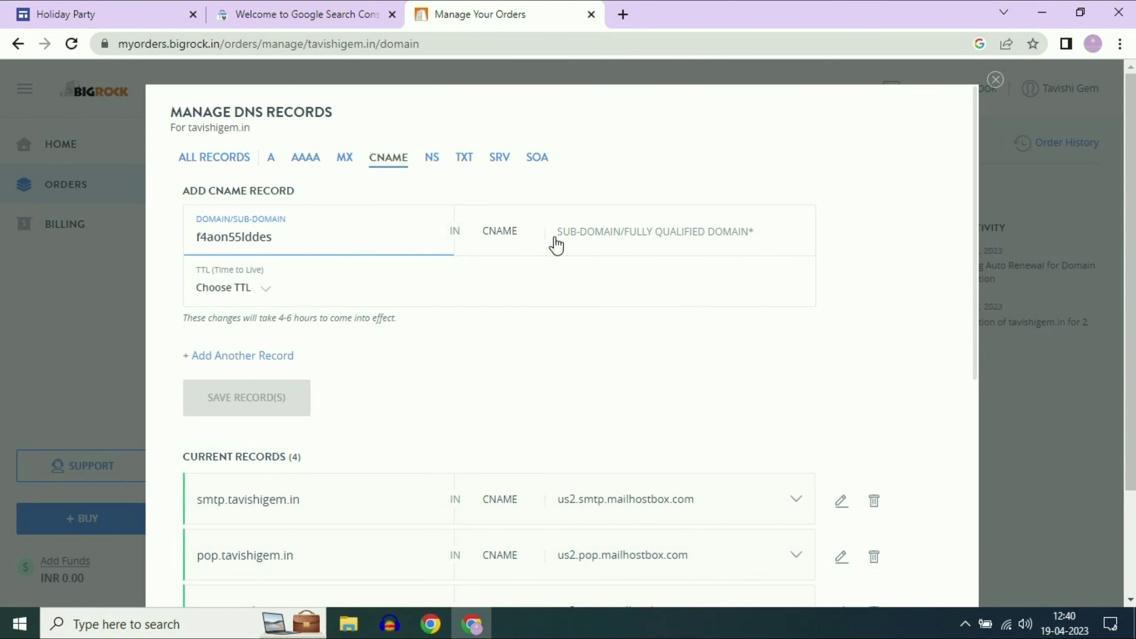
click(586, 226)
right_click(586, 226)
click(626, 357)
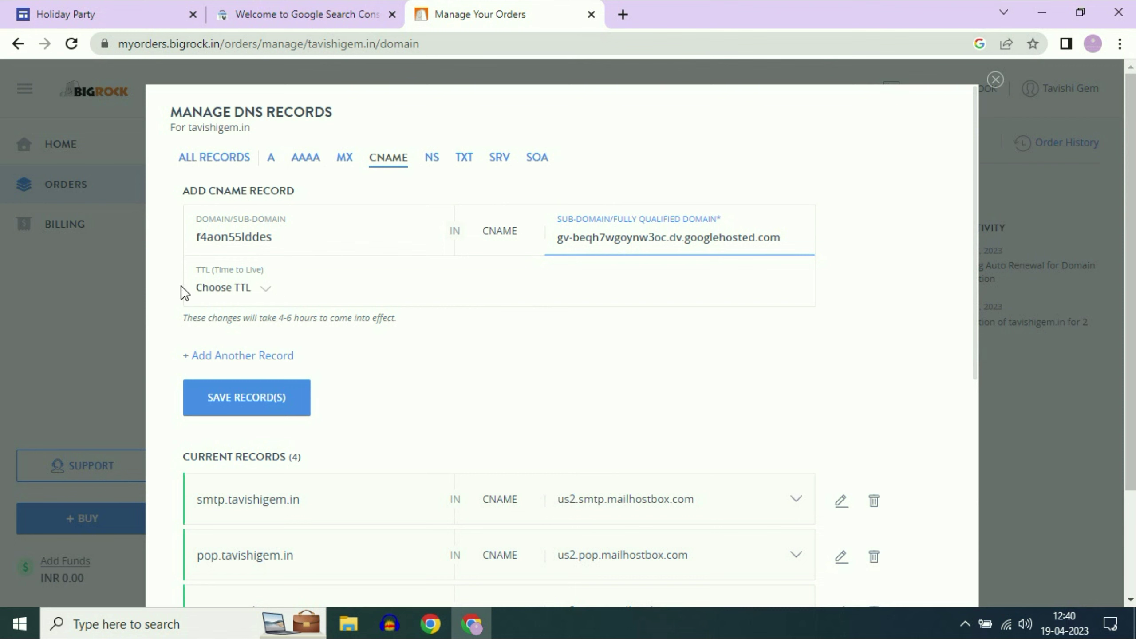
Set the new CNAME record's TTL to 2 hours, save it and close the DNS records.
click(265, 292)
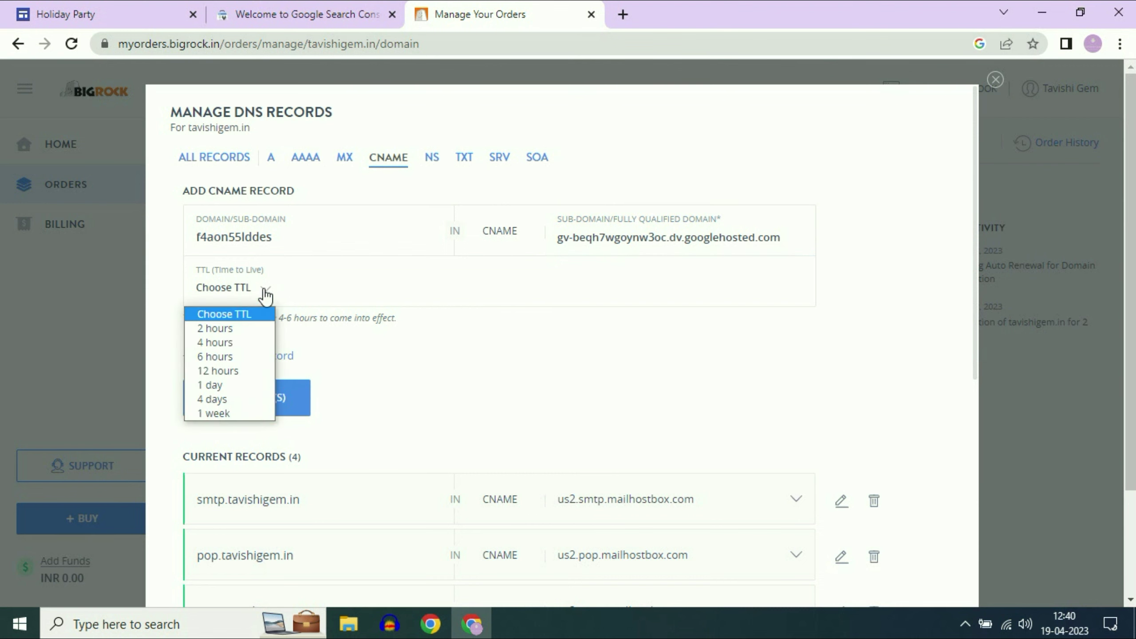
click(238, 327)
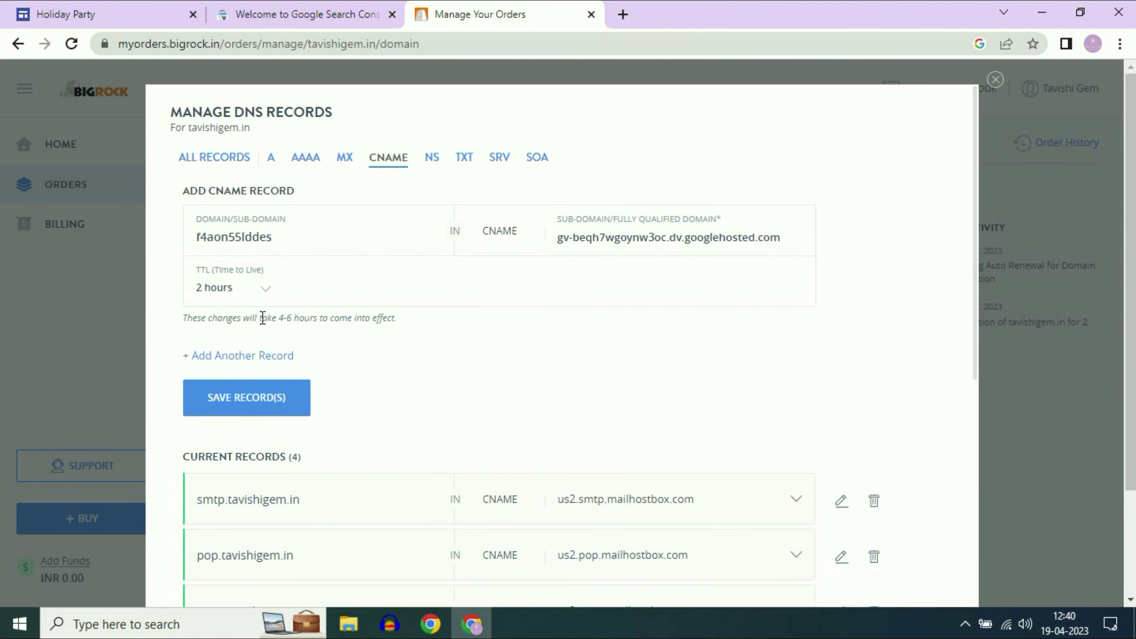
click(270, 405)
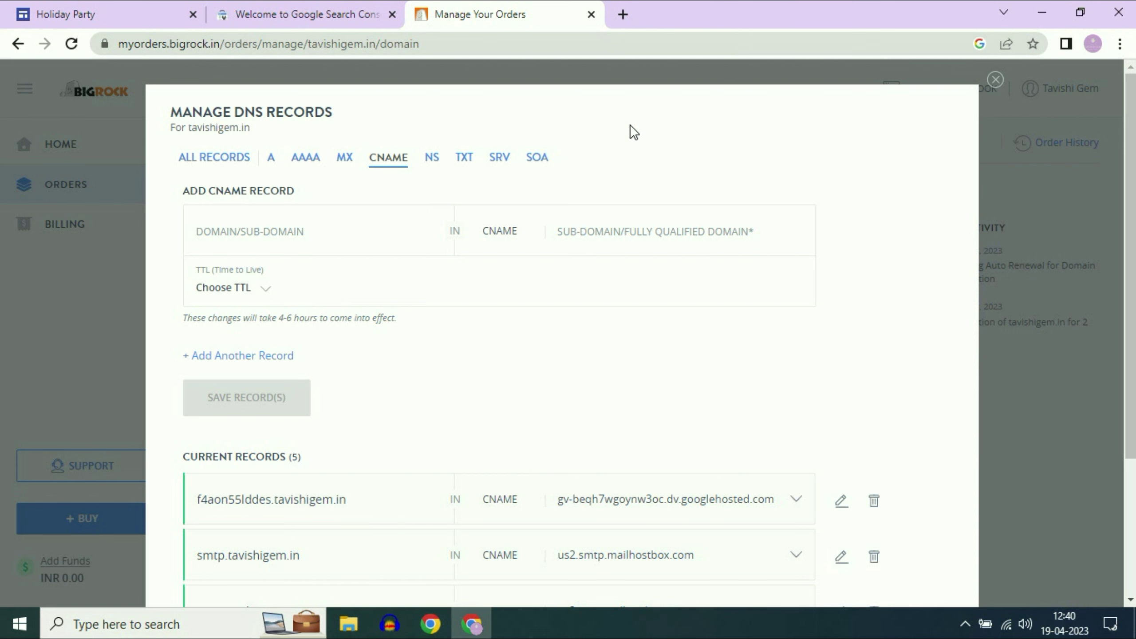
click(997, 79)
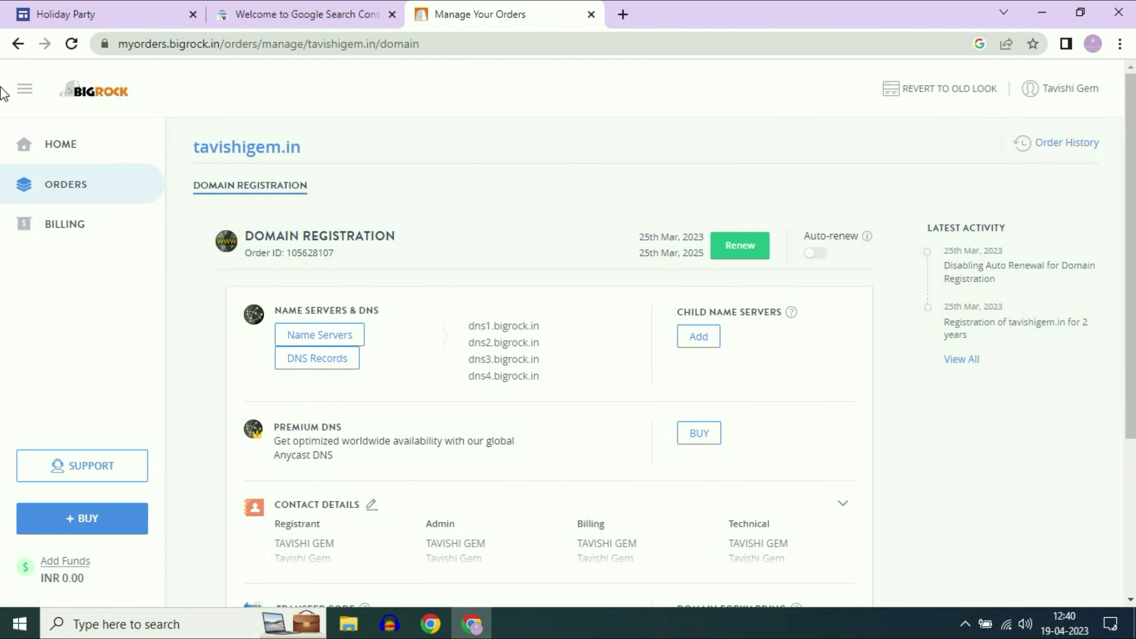
Reload the BigRock order page and check the domain's list of current CNAME records for the new entry.
click(73, 45)
click(323, 358)
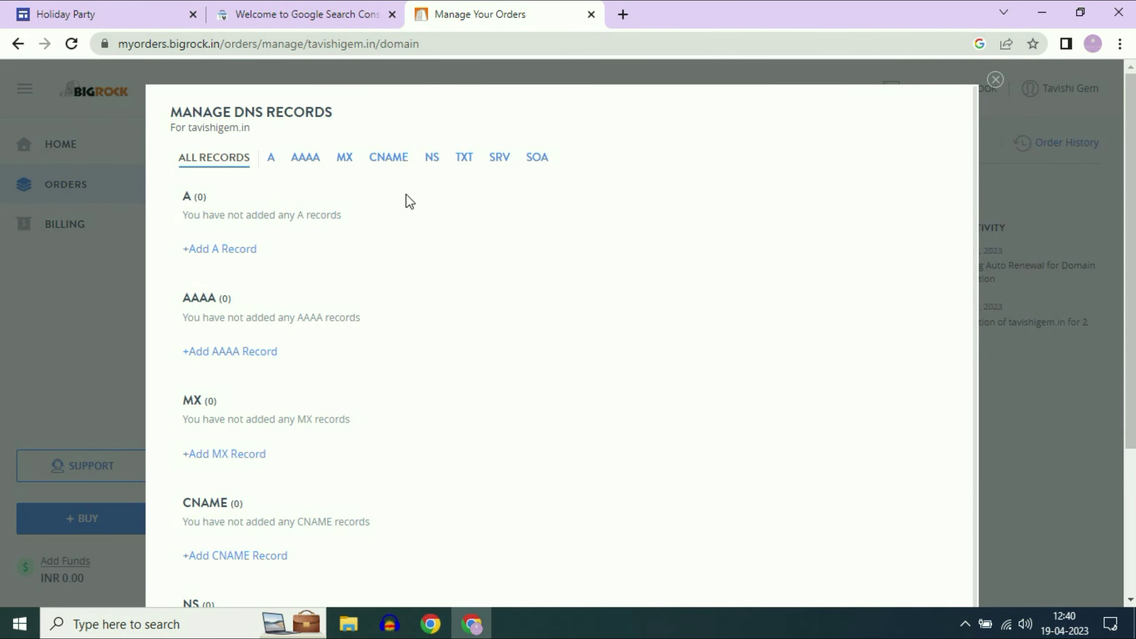
click(391, 161)
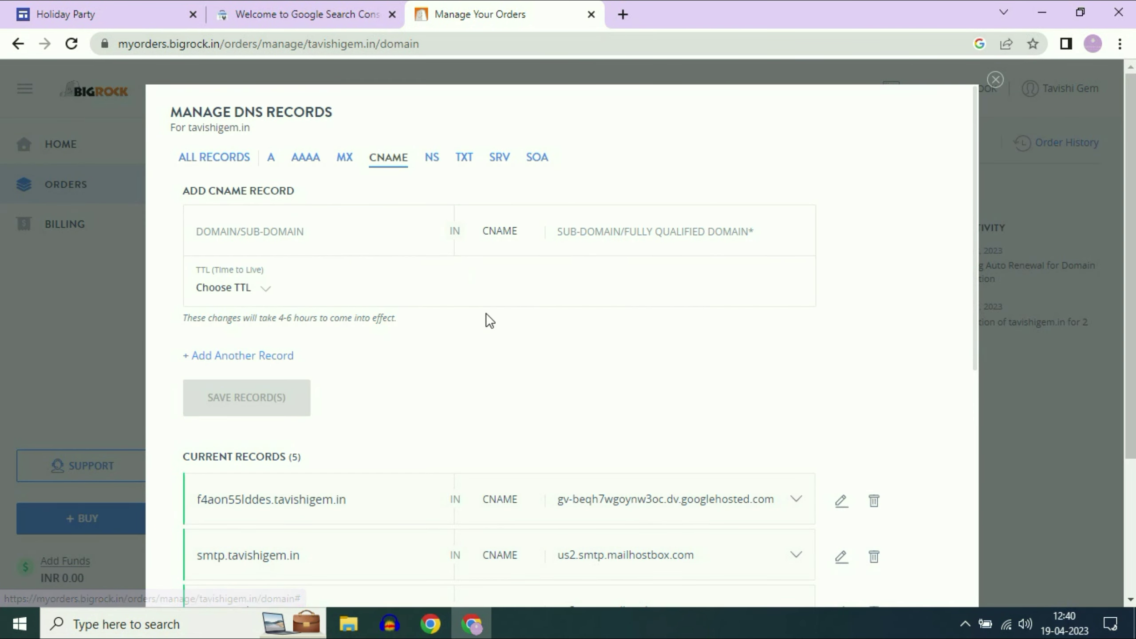
scroll(487, 313, down, 3)
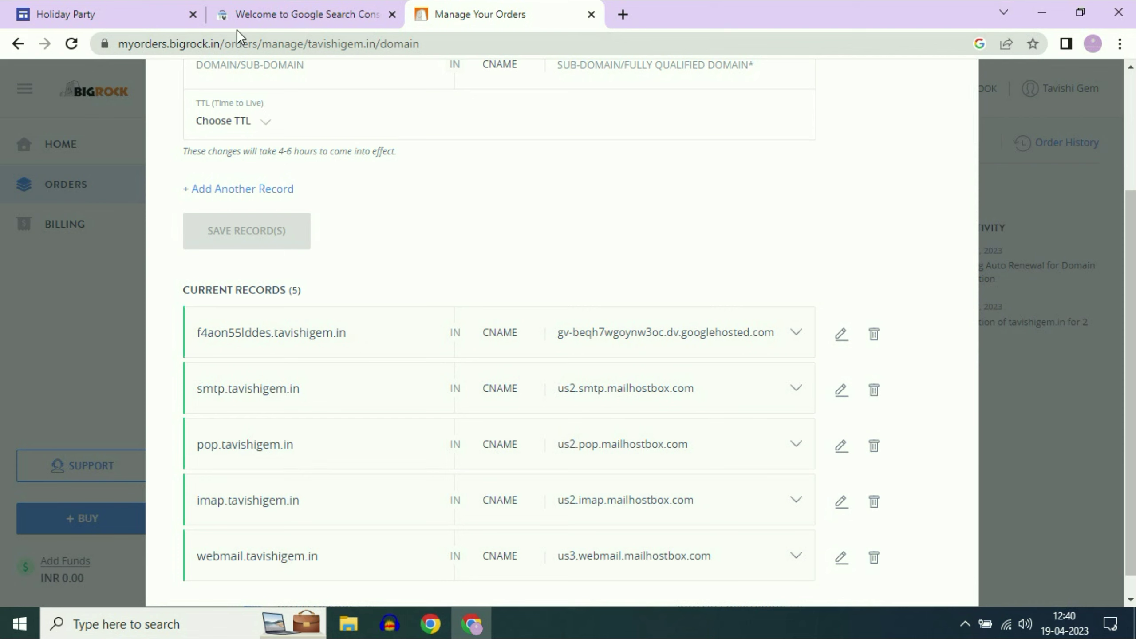
Verify the domain ownership in Search Console, dismiss the confirmation and close Search Console.
click(296, 14)
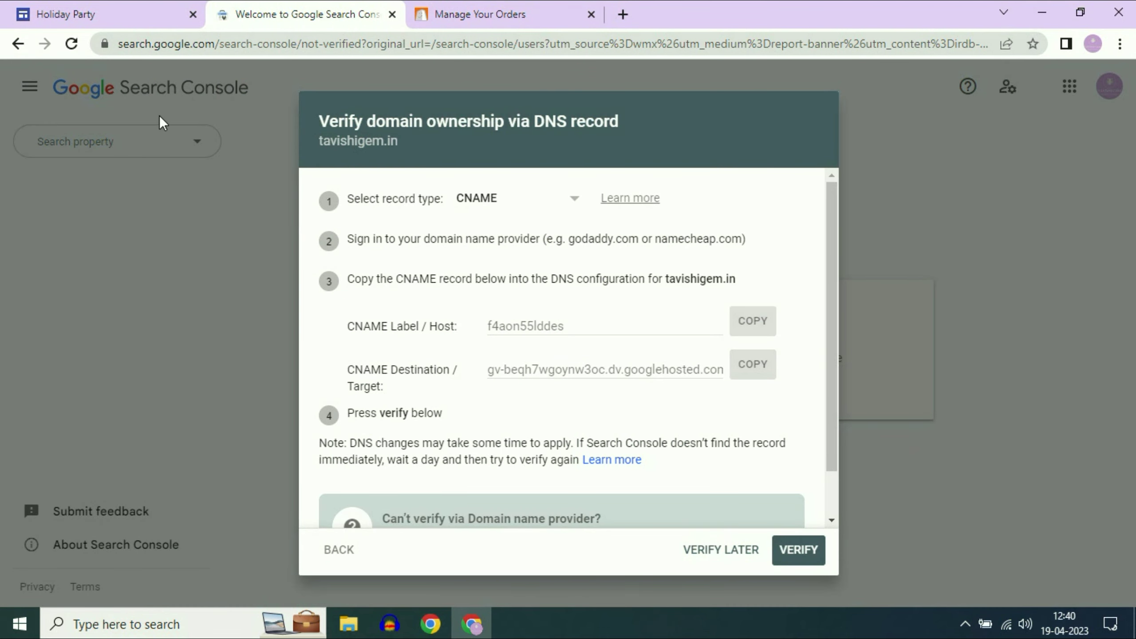
scroll(735, 376, down, 2)
click(809, 557)
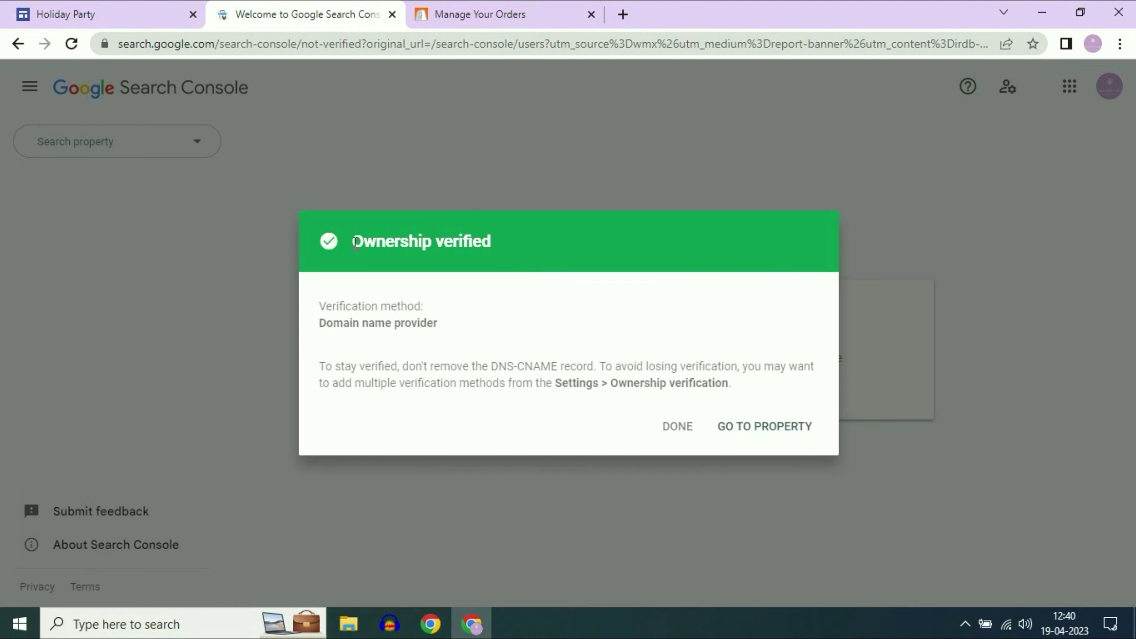
drag(355, 243, 540, 245)
click(415, 248)
click(675, 428)
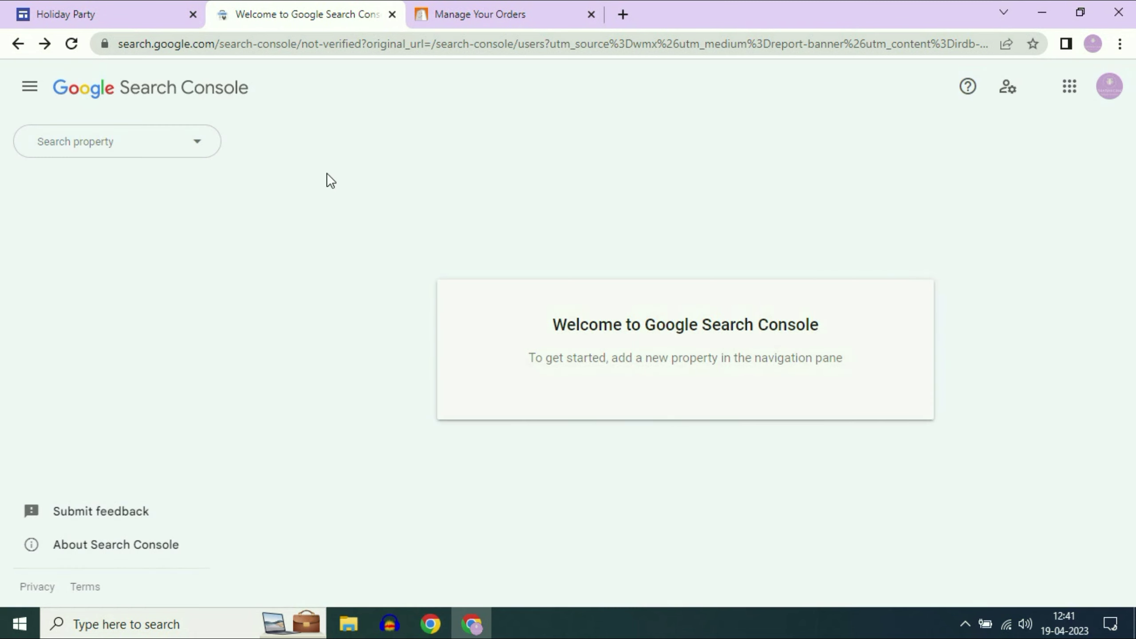
click(391, 16)
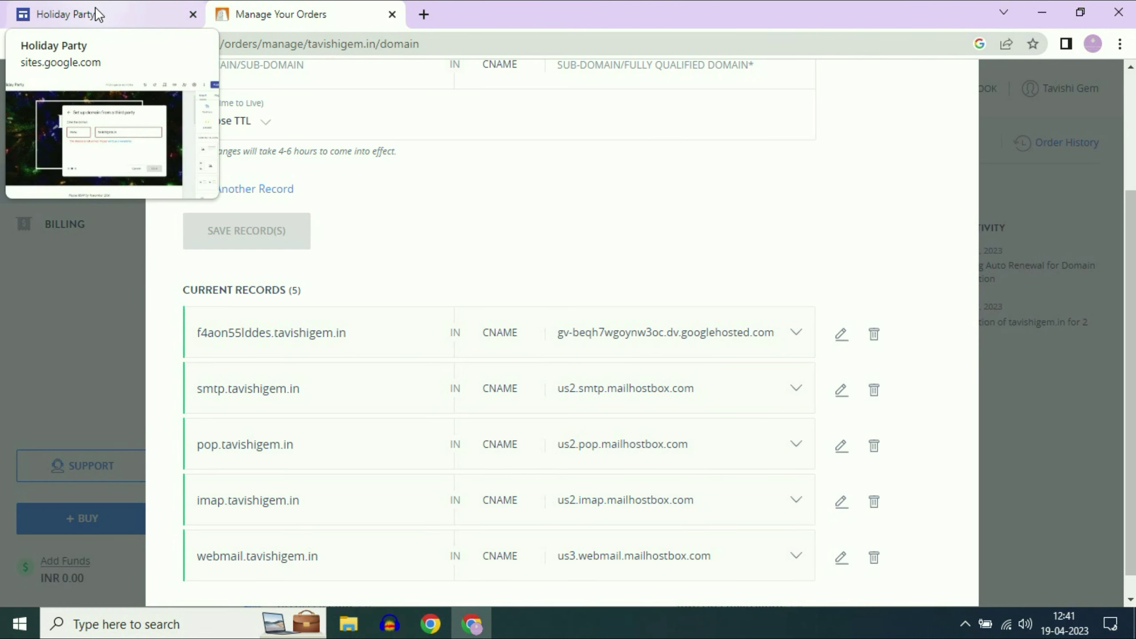
Return to the Holiday Party site, cancel the open third-party domain setup, close the settings and reload the editor.
click(98, 15)
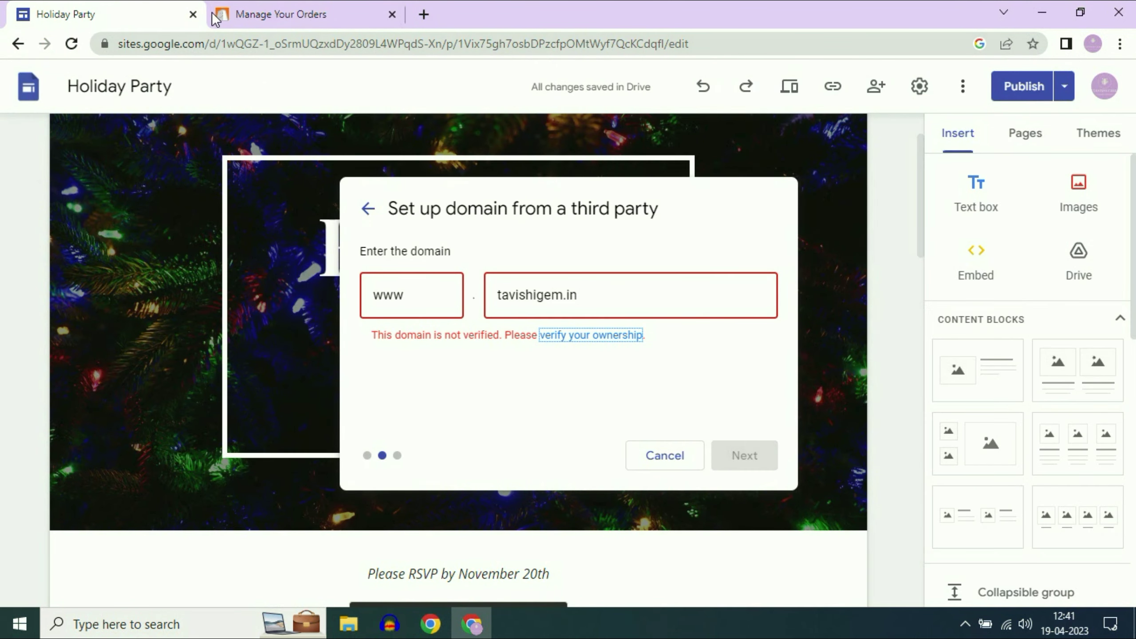
click(675, 456)
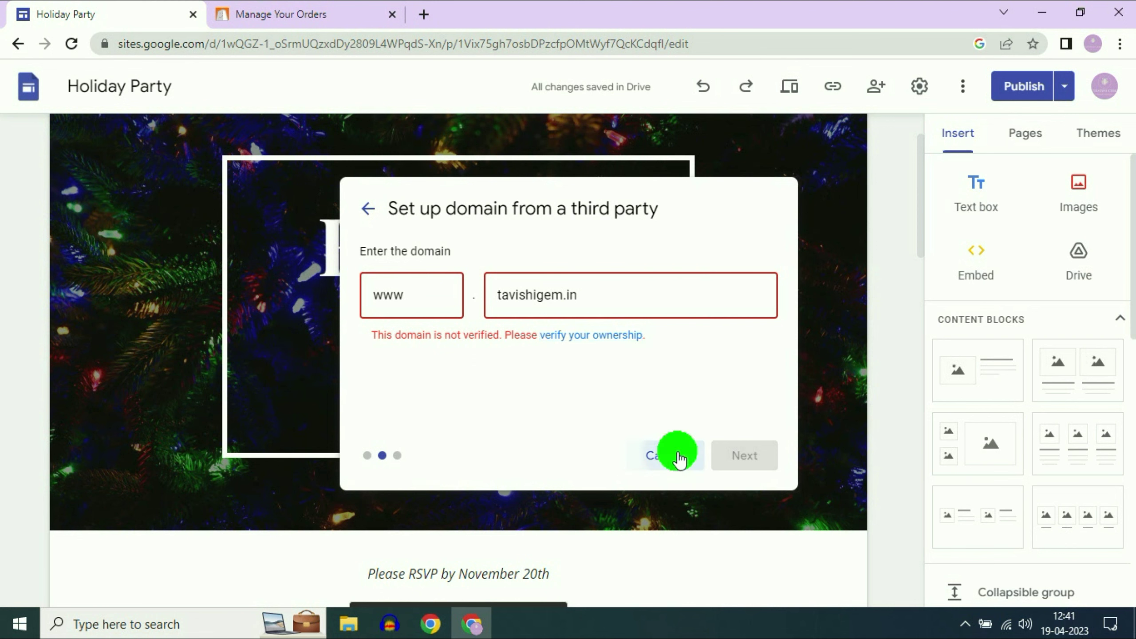
click(837, 177)
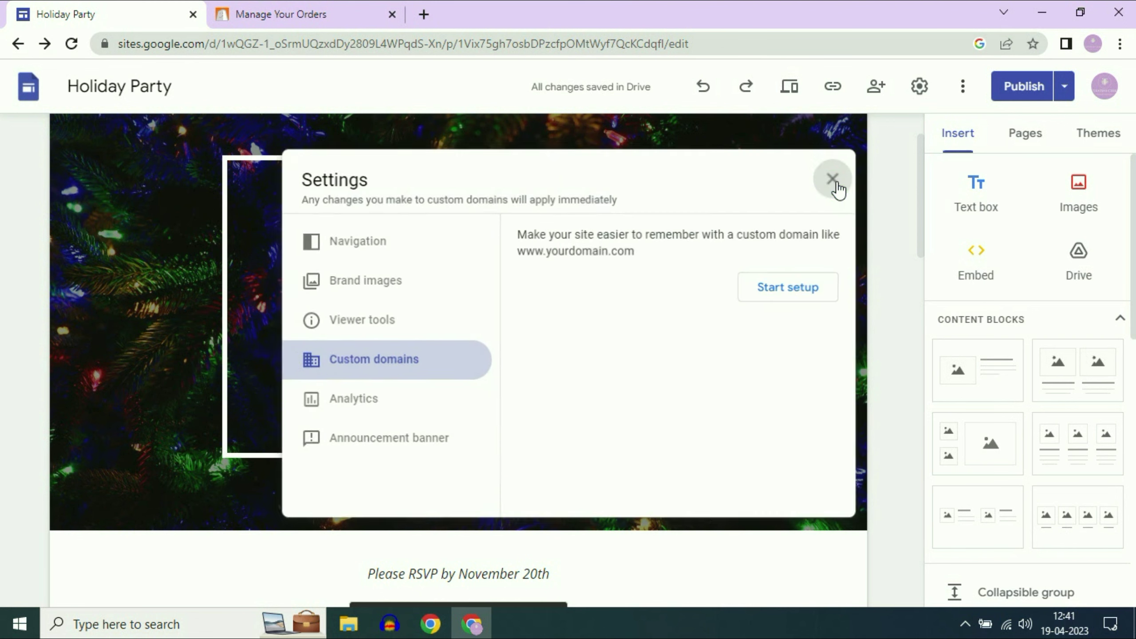
click(73, 44)
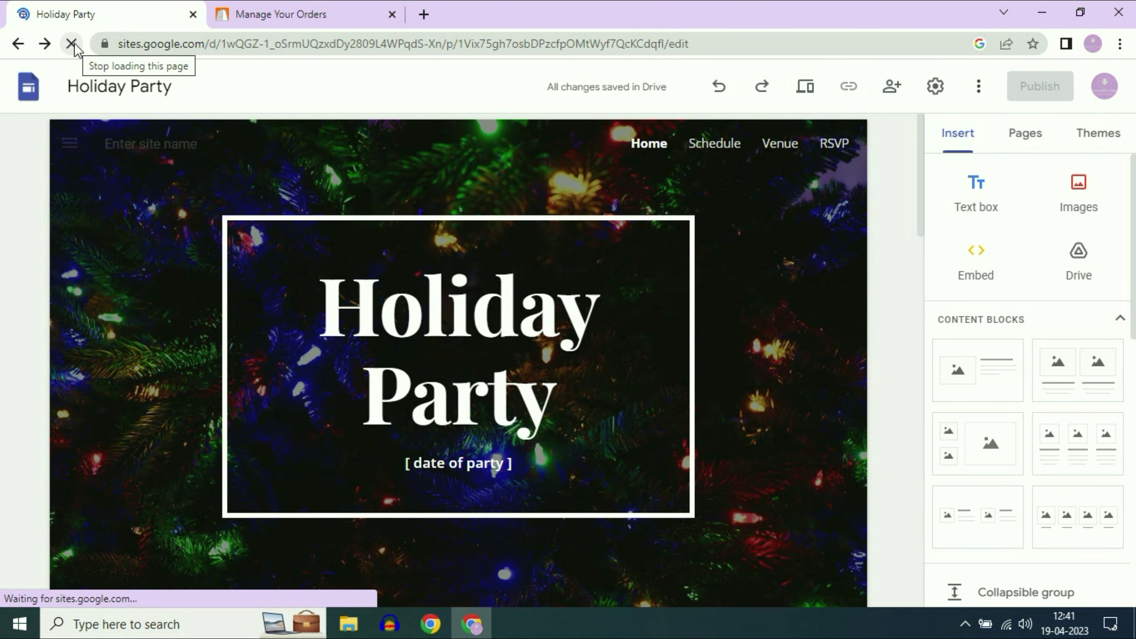
Start a new custom domain setup in the site settings, using a domain from a third party.
click(917, 87)
click(363, 362)
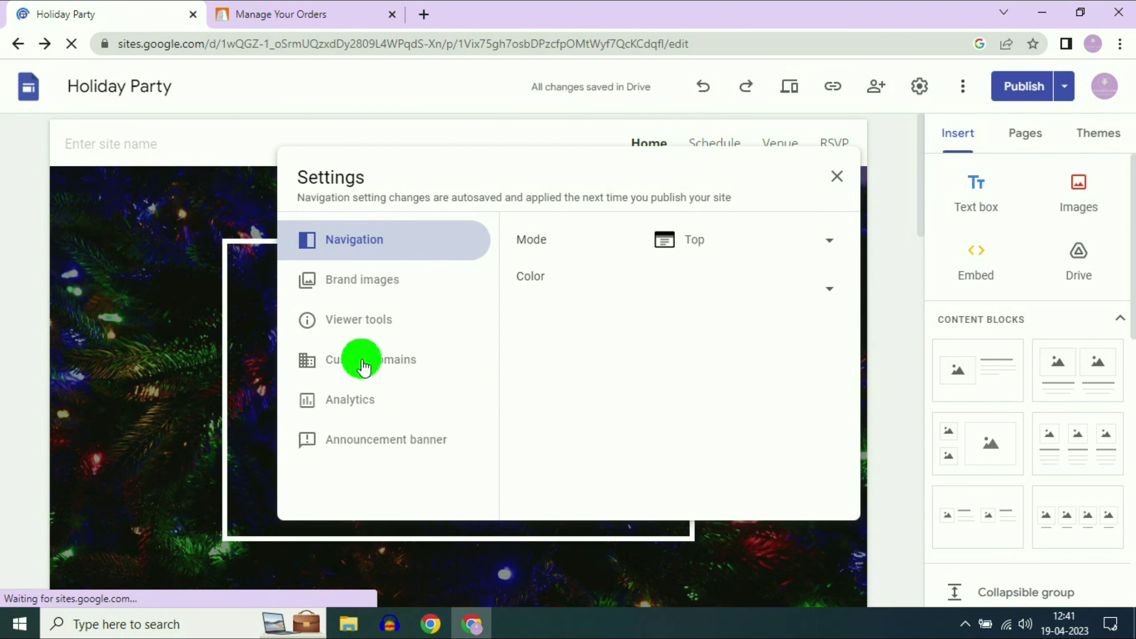
click(789, 289)
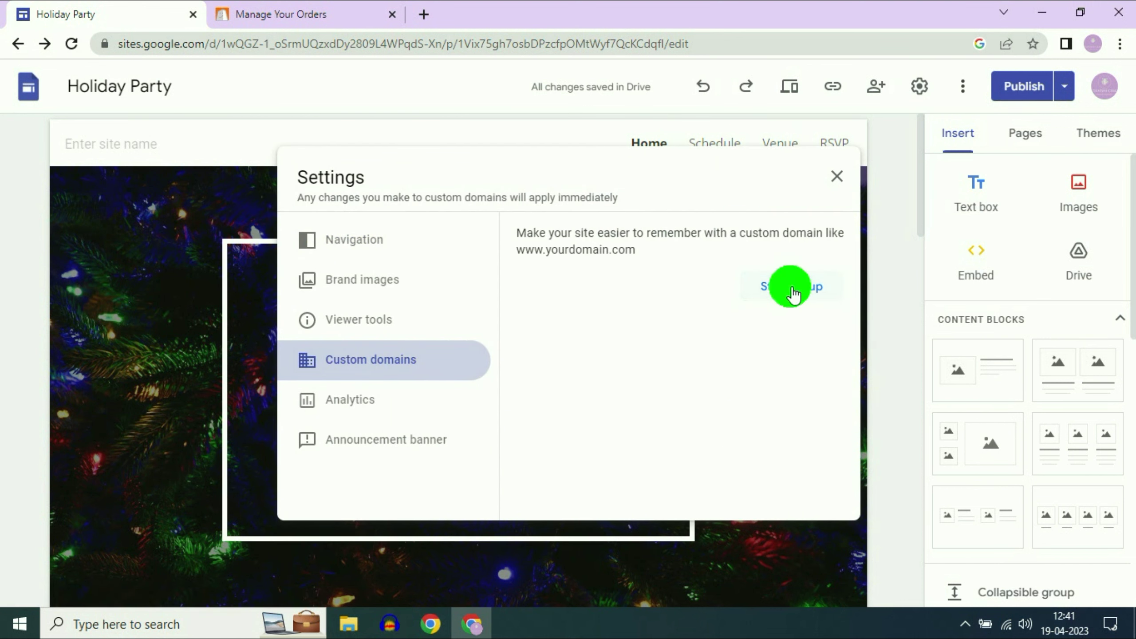
click(541, 266)
click(750, 468)
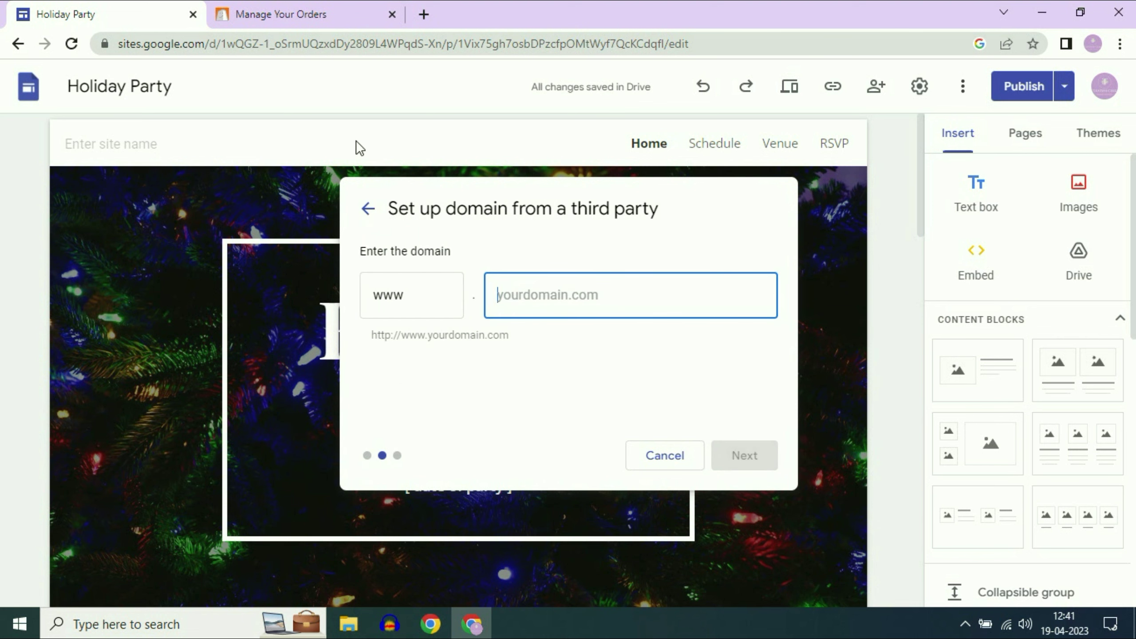
Switch to BigRock, close the DNS records and copy the .in domain name from the order page.
click(322, 14)
scroll(356, 324, up, 3)
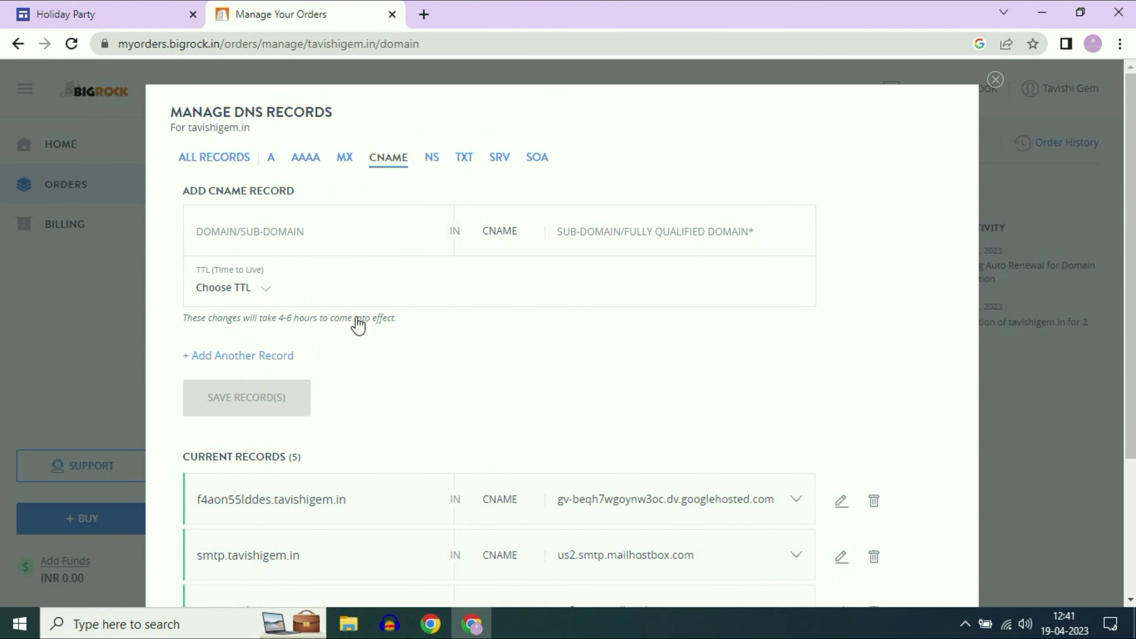
click(994, 79)
drag(193, 147, 301, 148)
right_click(242, 147)
click(249, 153)
Paste the copied .in domain after the www prefix in the Google Sites domain setup and continue to the registrar instructions.
click(134, 14)
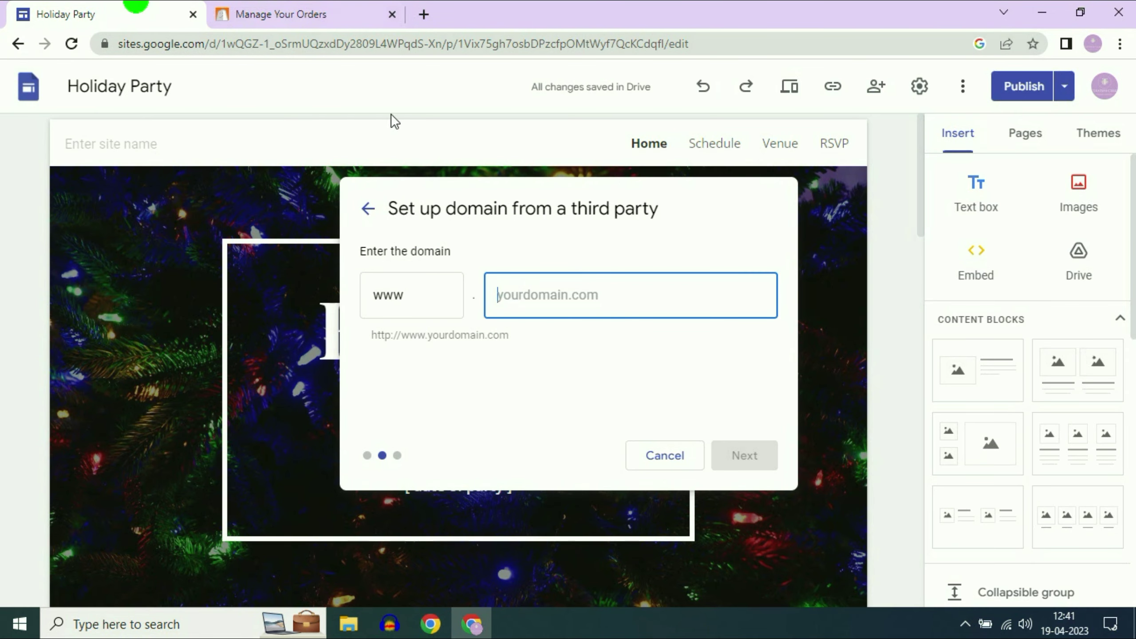
right_click(541, 298)
click(589, 430)
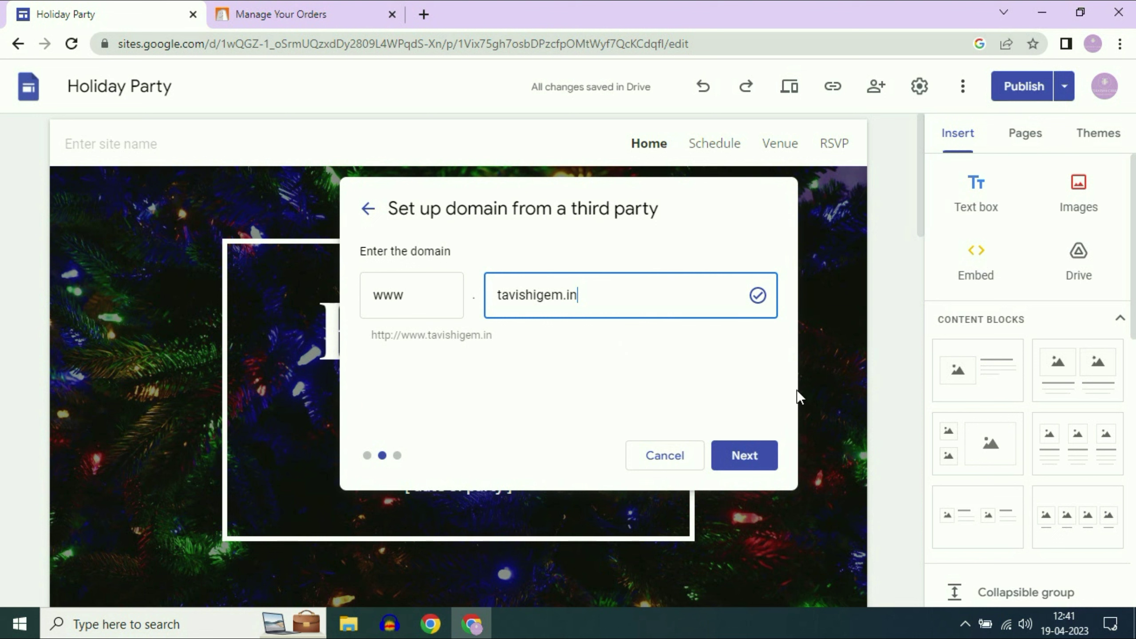
click(759, 466)
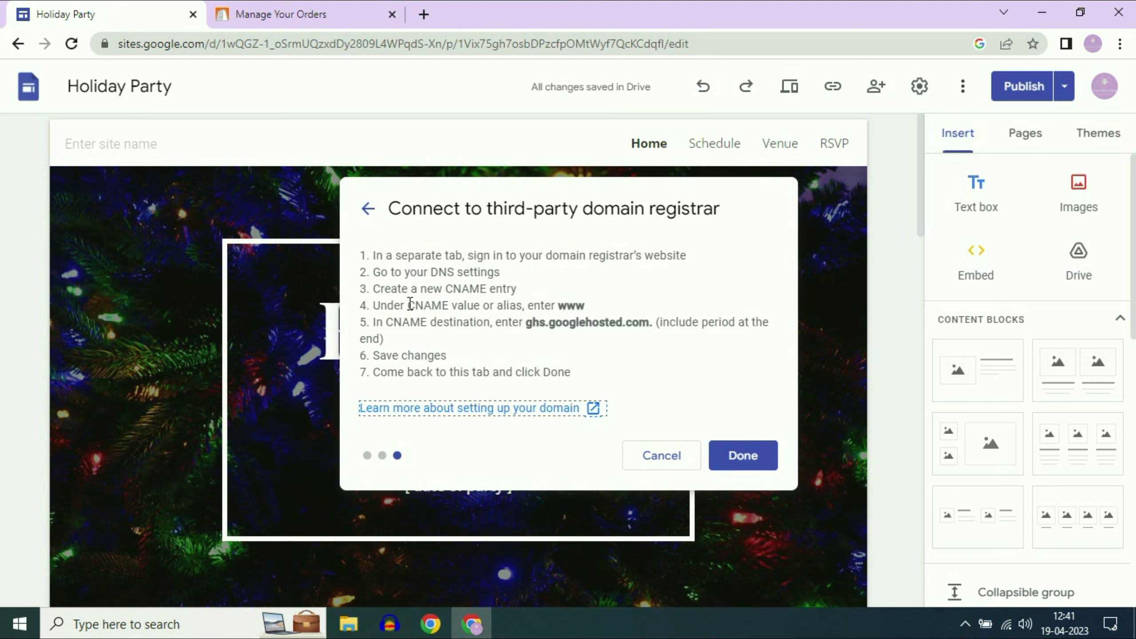
Copy the CNAME alias www from the third-party registrar instructions.
drag(408, 306, 583, 307)
click(562, 307)
right_click(583, 308)
click(595, 318)
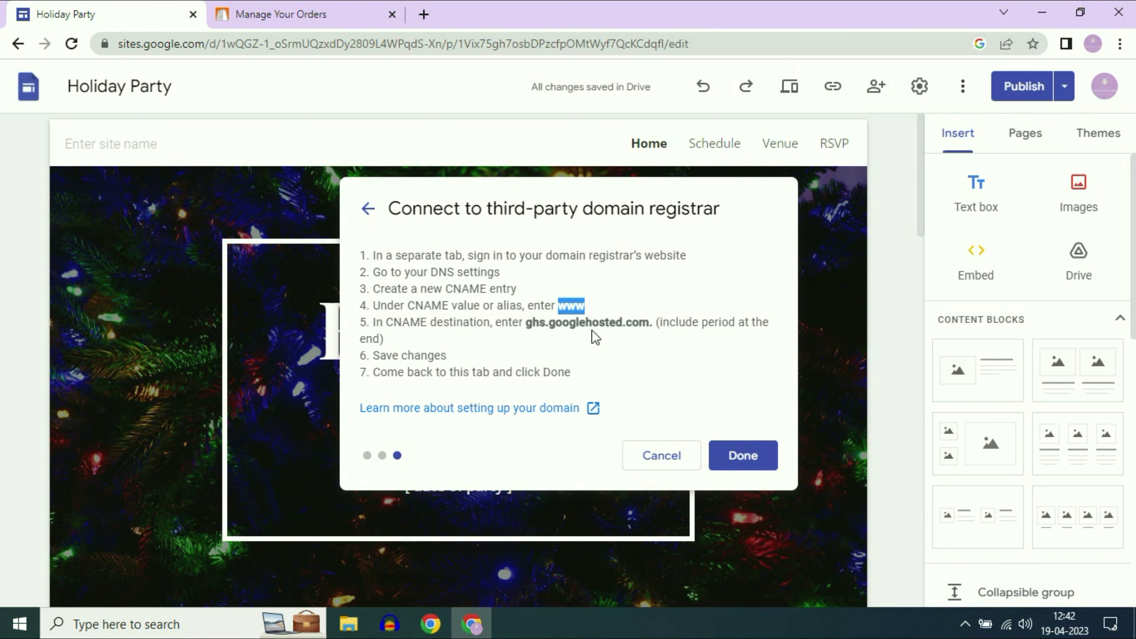
Switch to BigRock, open the domain's CNAME records and paste www as the domain/sub-domain of a new record.
click(315, 18)
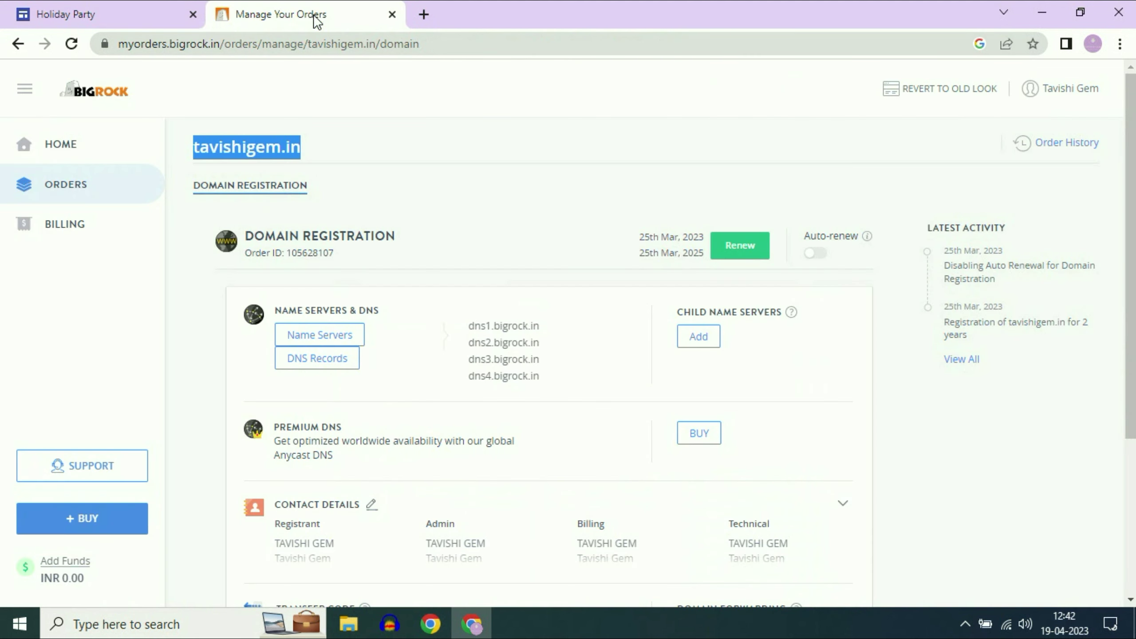
click(335, 364)
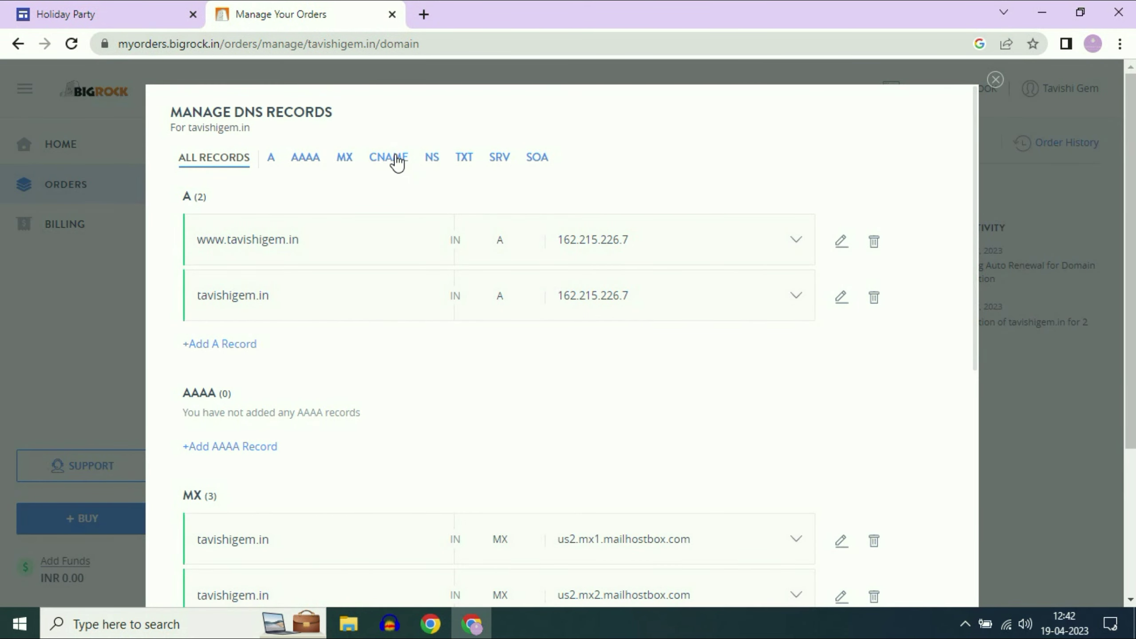
click(397, 160)
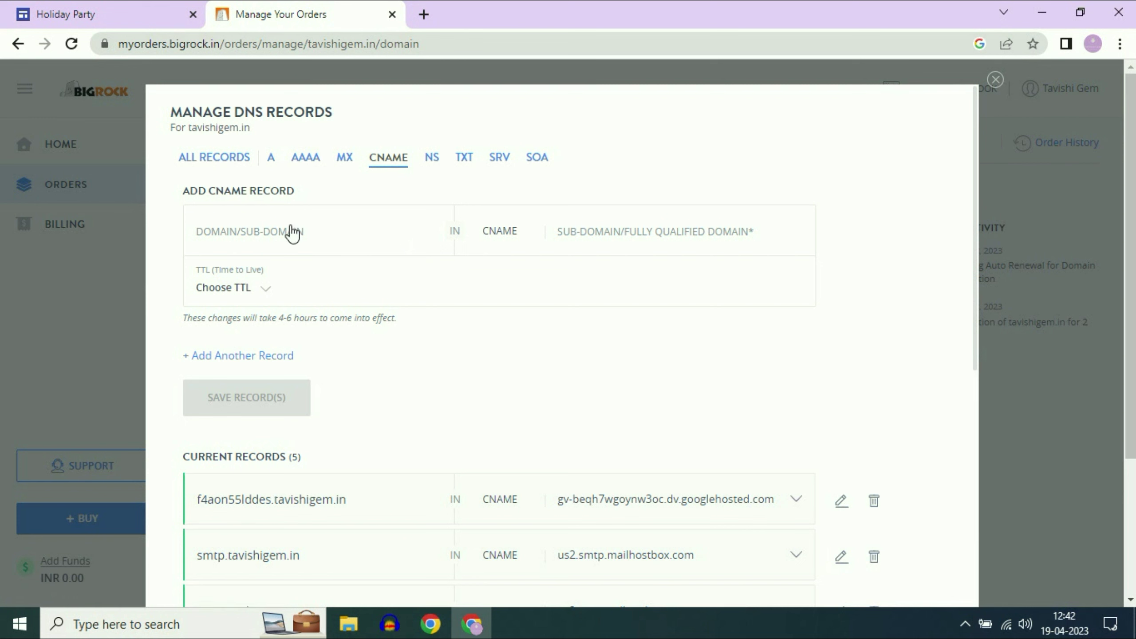
click(254, 235)
right_click(254, 232)
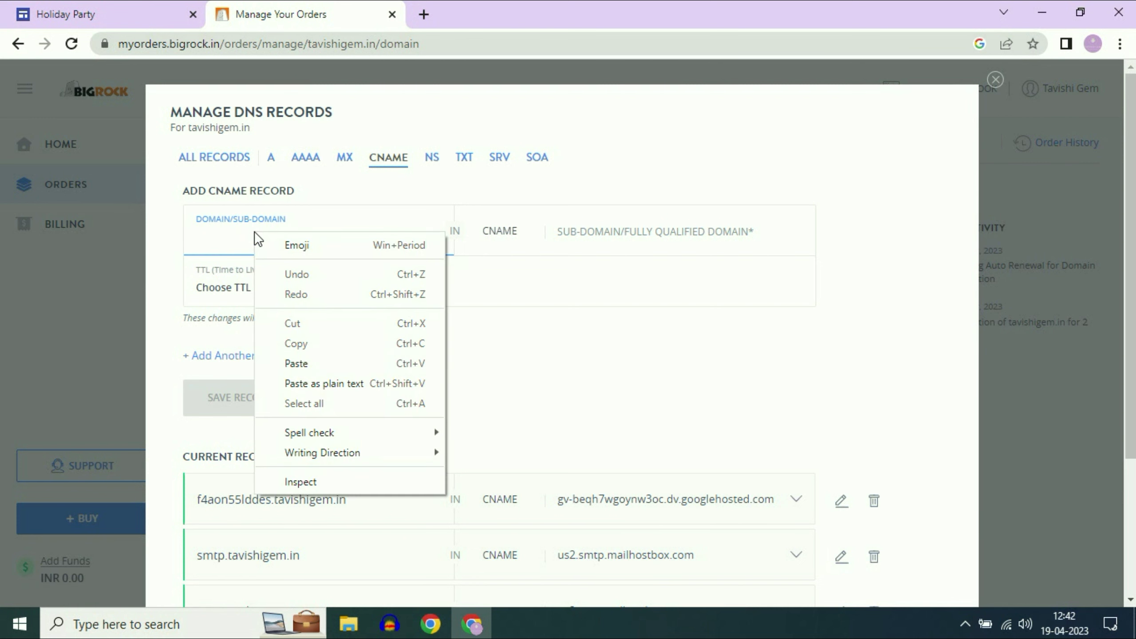
click(300, 362)
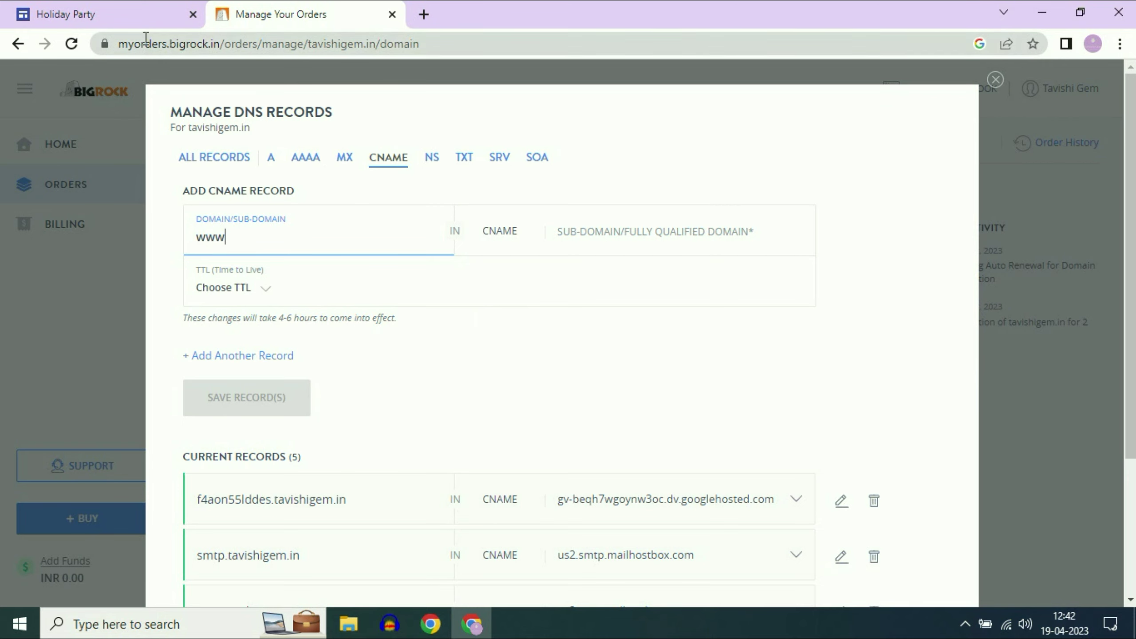
Copy the destination ghs.googlehosted.com. from the Google Sites instructions and paste it as the new BigRock CNAME record's fully qualified domain.
click(90, 13)
drag(529, 322, 651, 329)
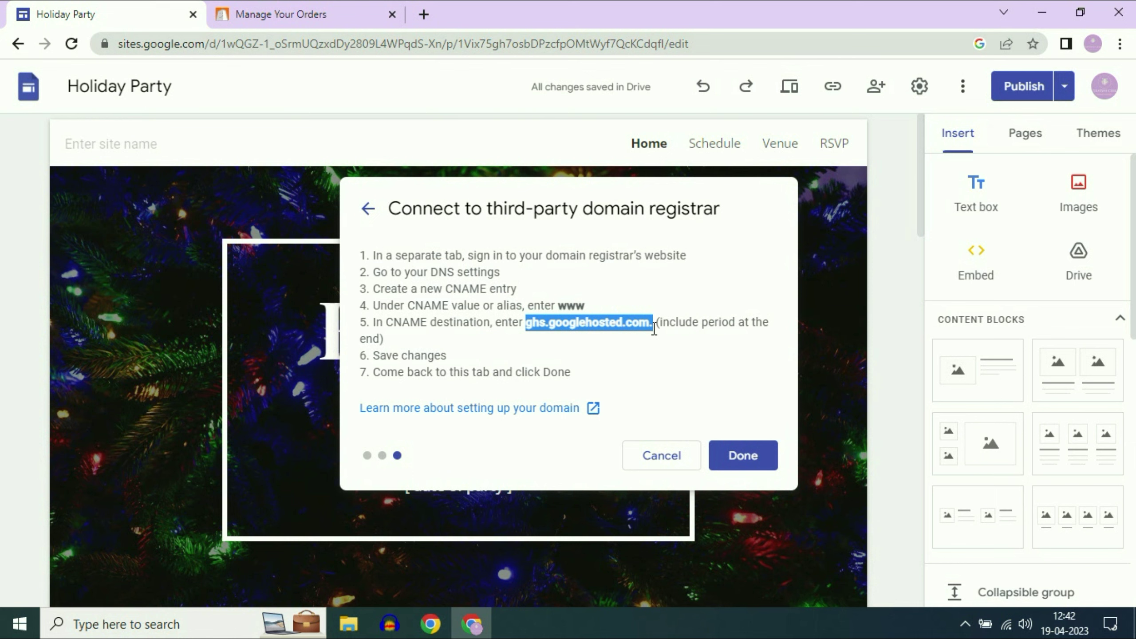
right_click(631, 320)
click(655, 334)
click(333, 9)
click(589, 228)
right_click(590, 226)
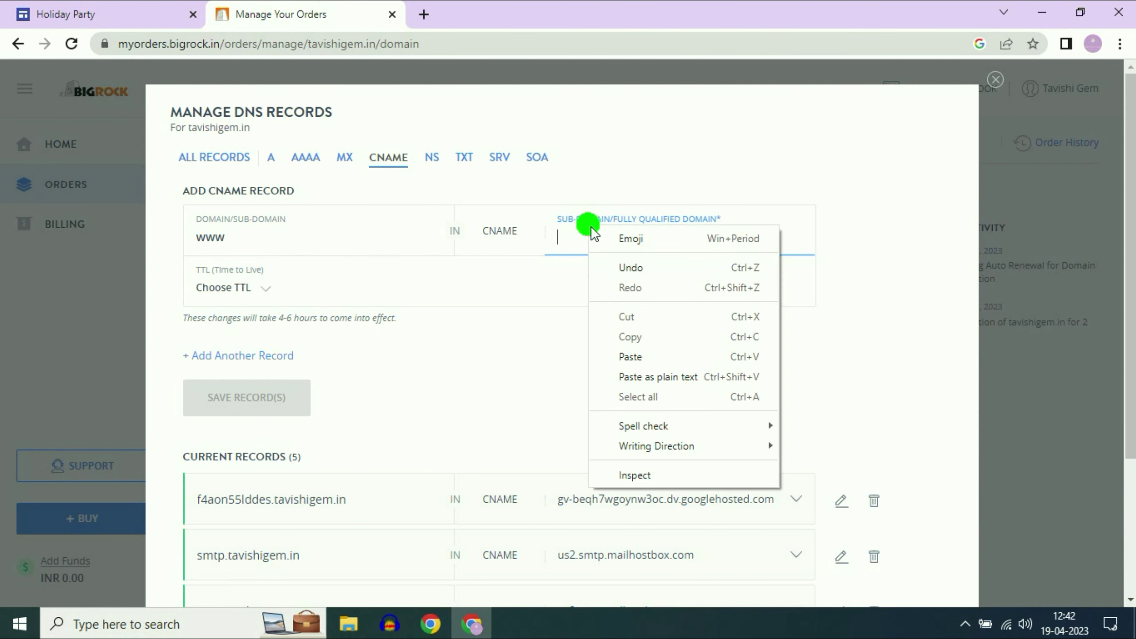
click(631, 356)
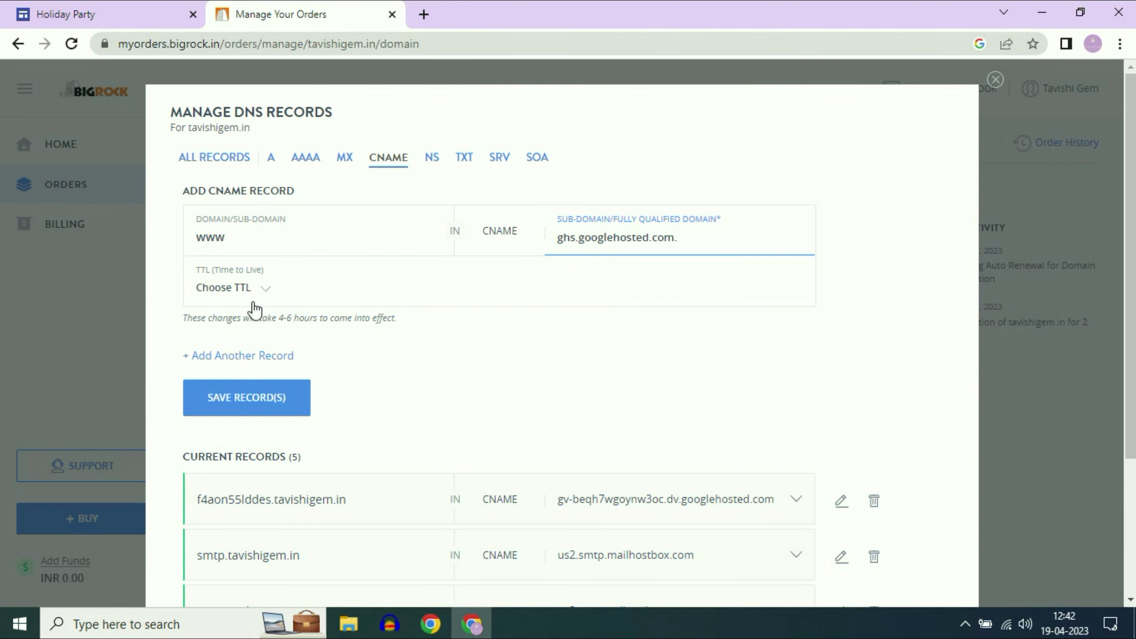
Set the CNAME record's TTL to 2 hours, save the record and close the DNS records.
click(253, 287)
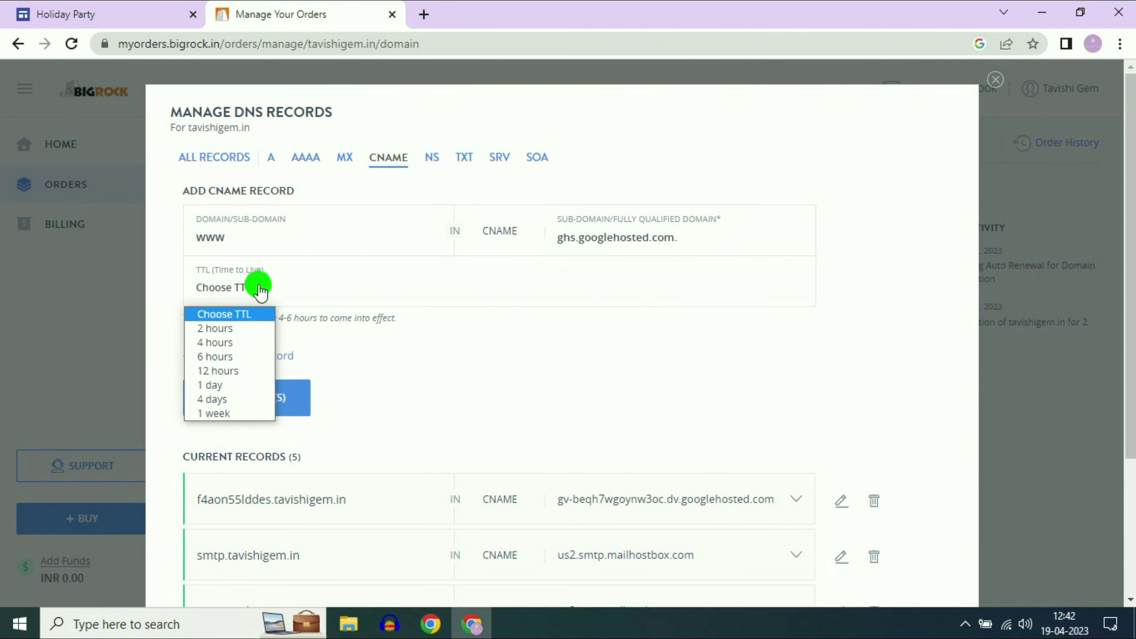
click(233, 327)
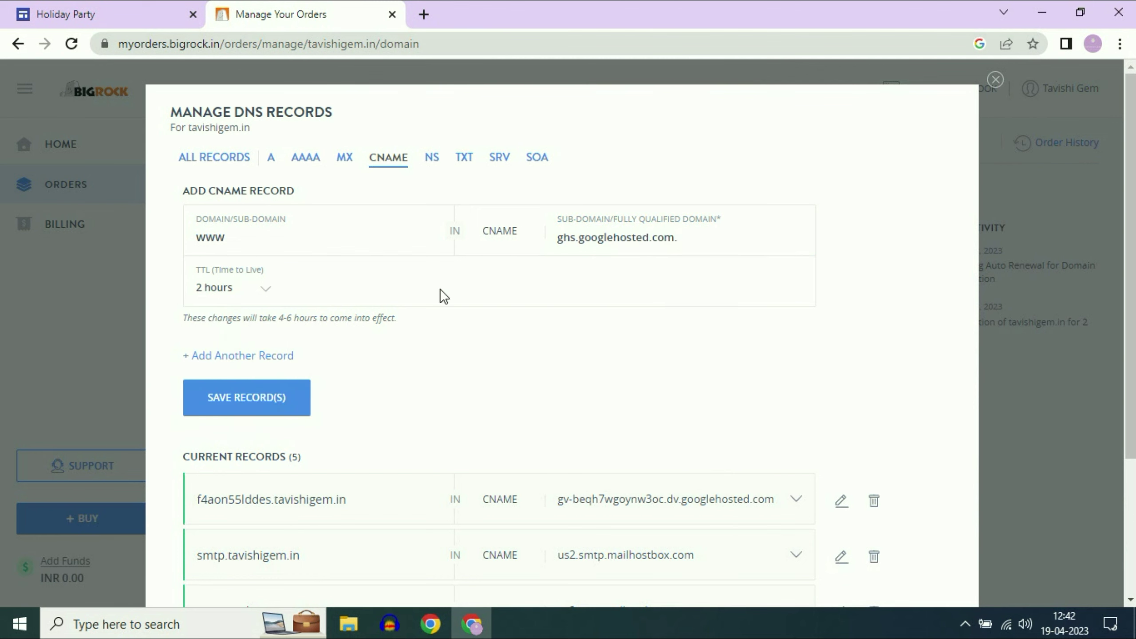
click(263, 403)
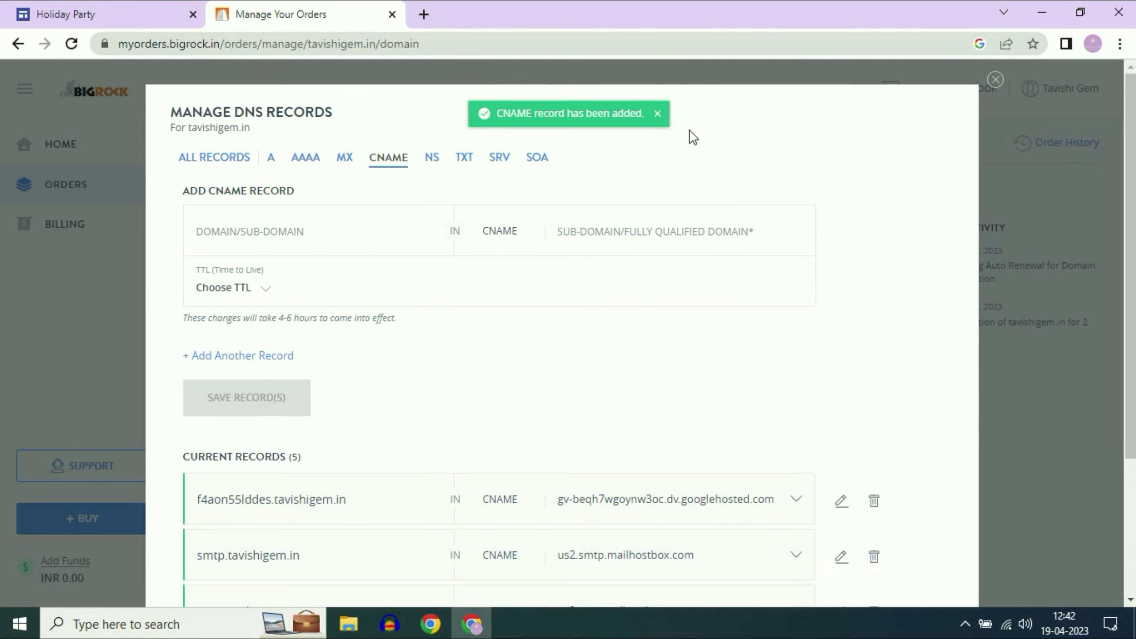
click(997, 78)
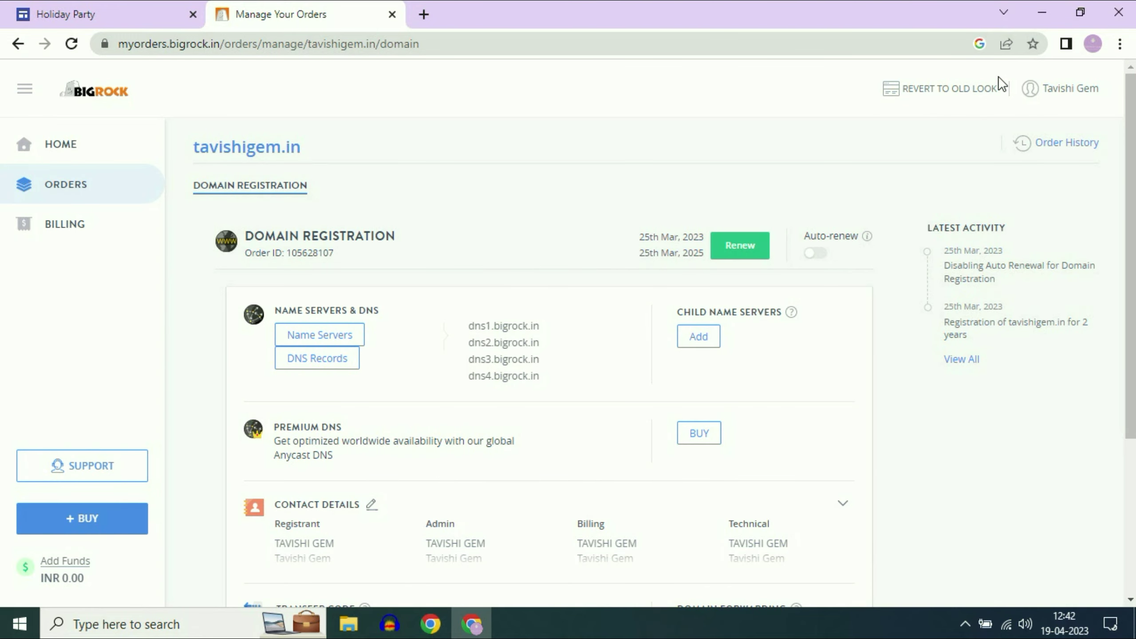
Reload the order page, reopen the CNAME records, check the www entry in the current records, and close them.
click(70, 49)
click(338, 360)
click(388, 155)
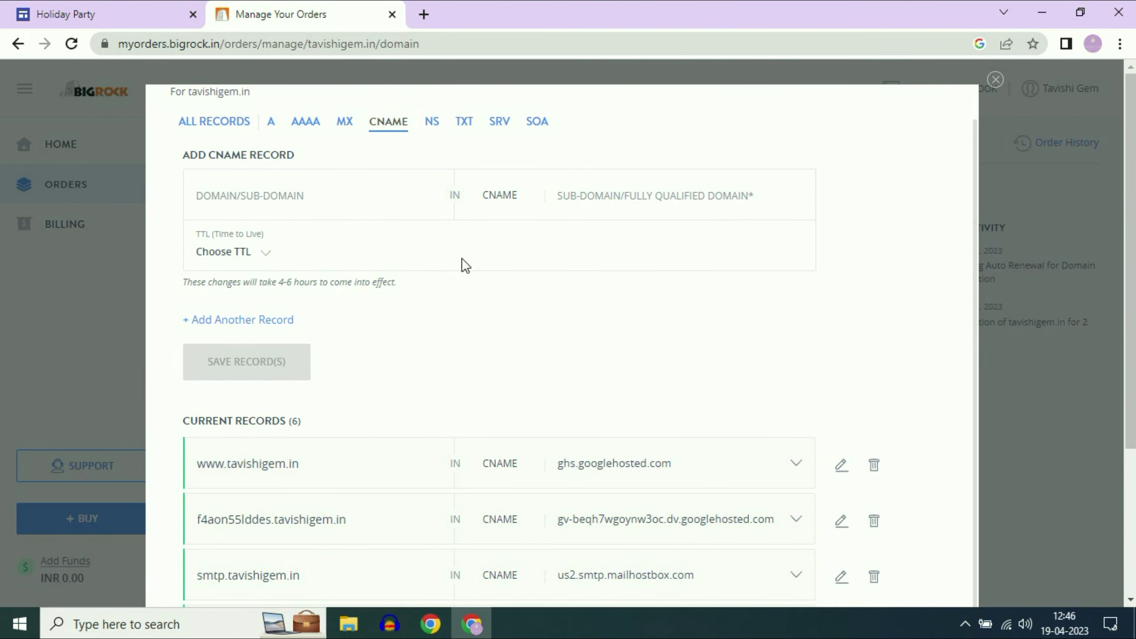
scroll(461, 257, down, 3)
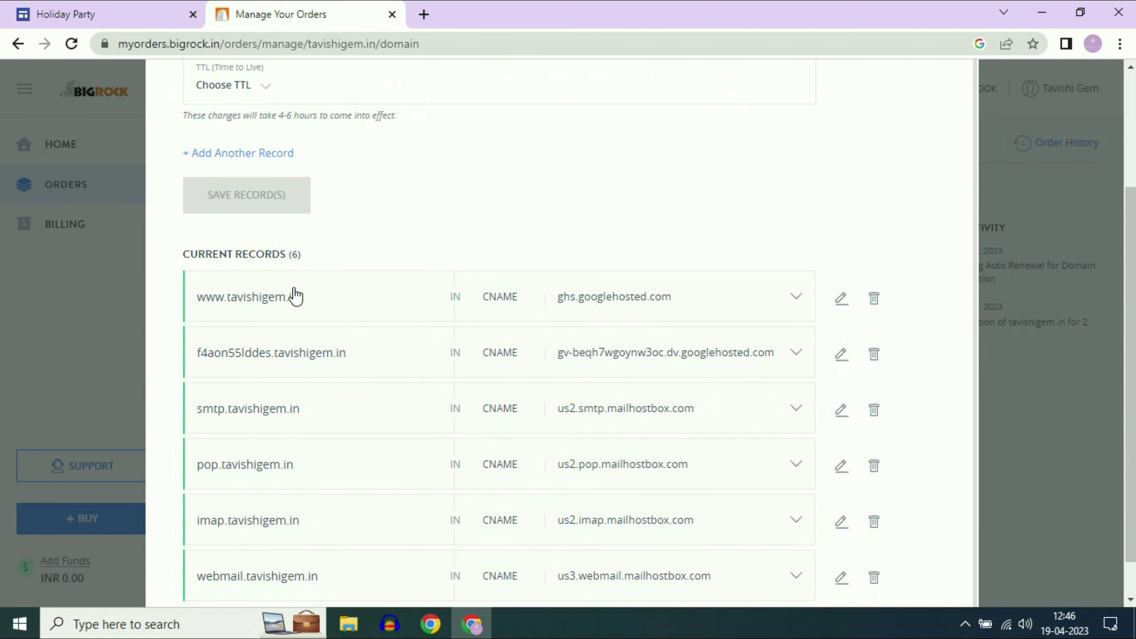
drag(194, 305, 309, 297)
click(544, 197)
scroll(517, 232, up, 2)
scroll(517, 231, up, 2)
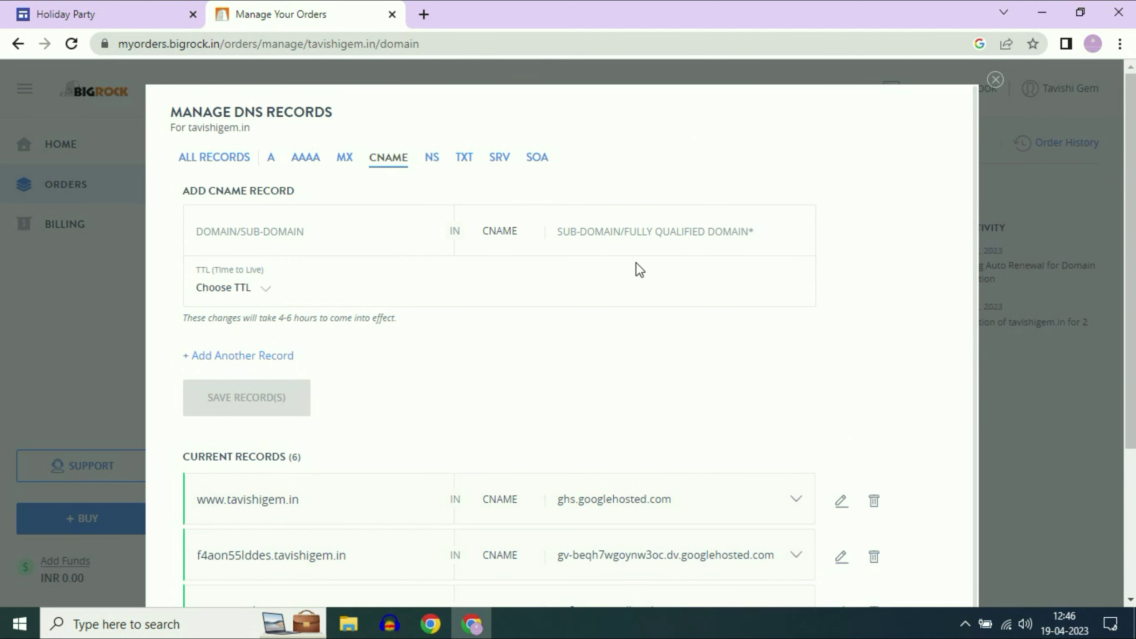
click(996, 81)
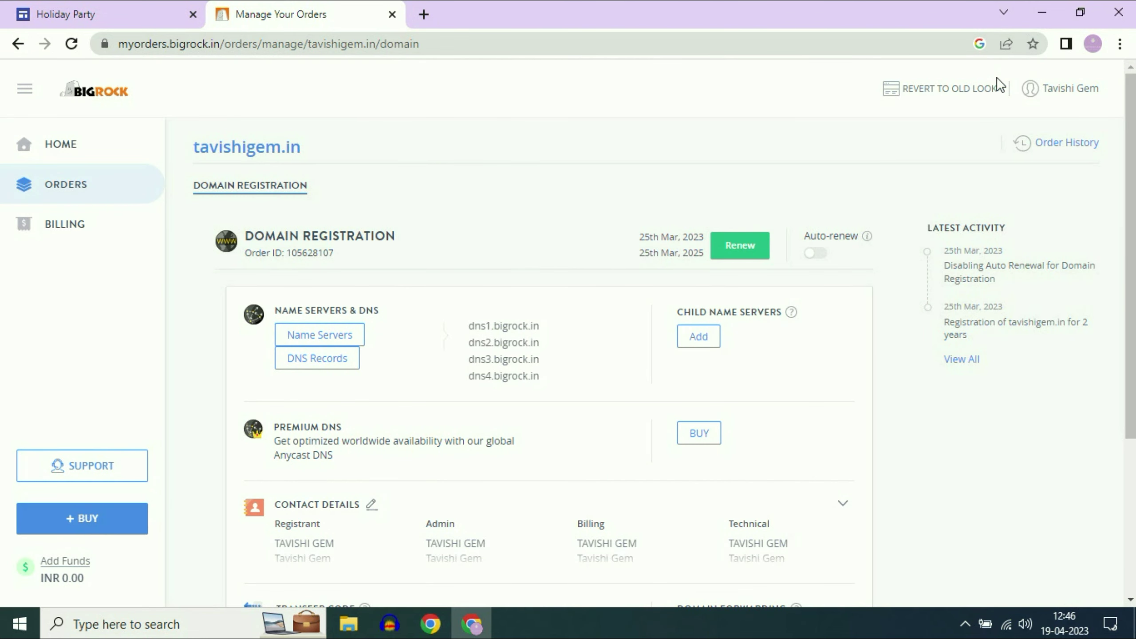
Return to the Holiday Party site, finish the third-party domain setup and close the settings.
click(129, 16)
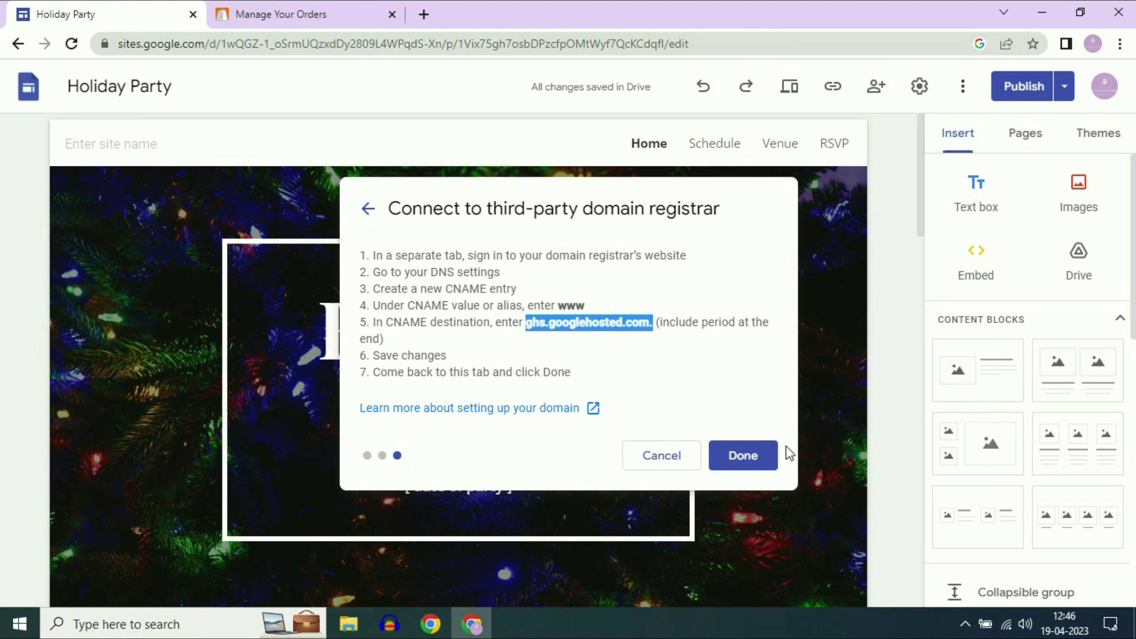
click(748, 457)
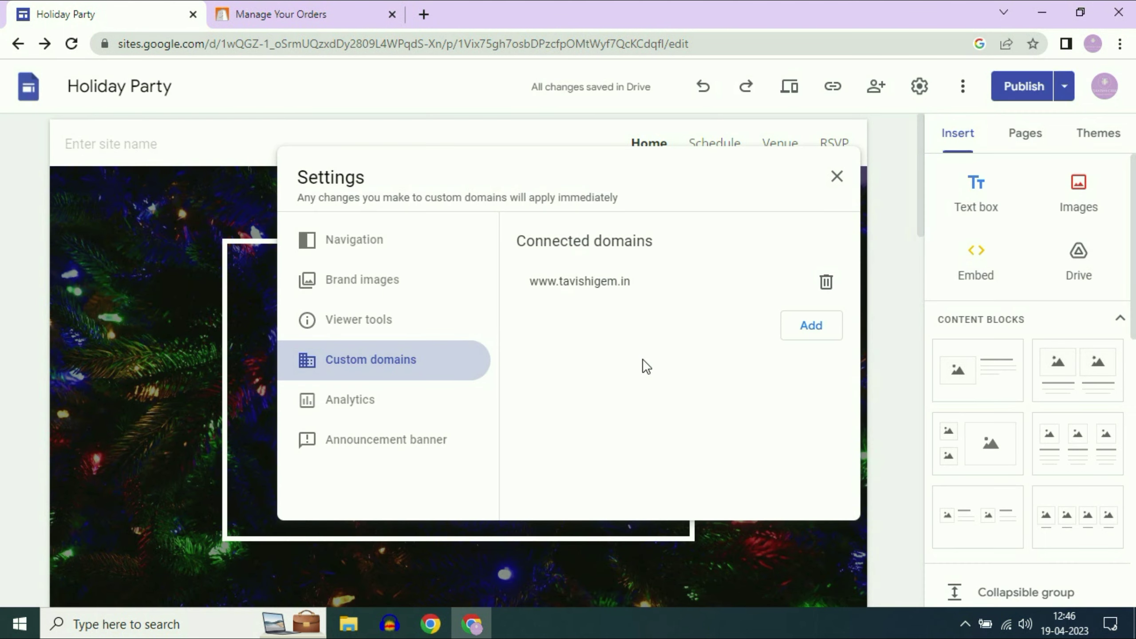
drag(529, 281, 603, 274)
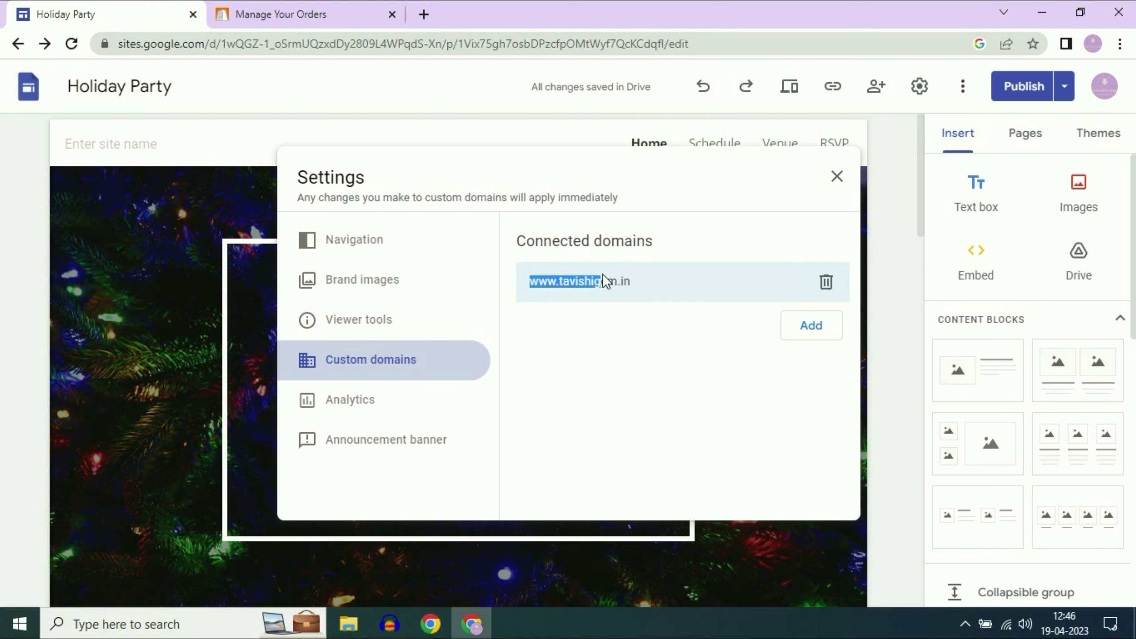
click(837, 176)
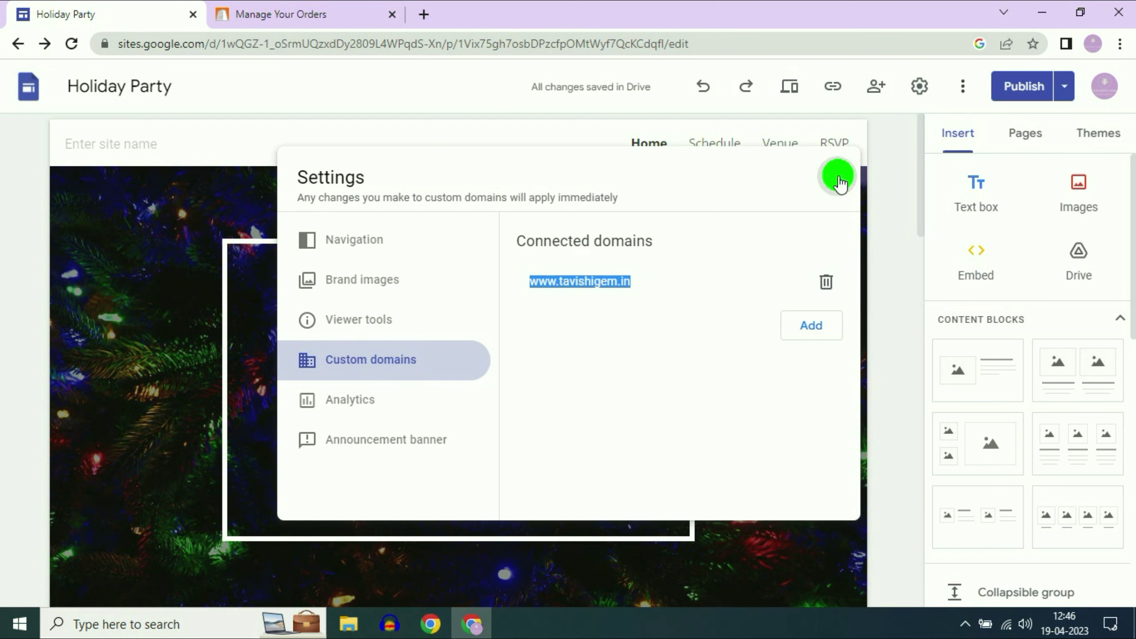
Copy the published site link and paste it into the address bar of a new browser tab.
click(835, 88)
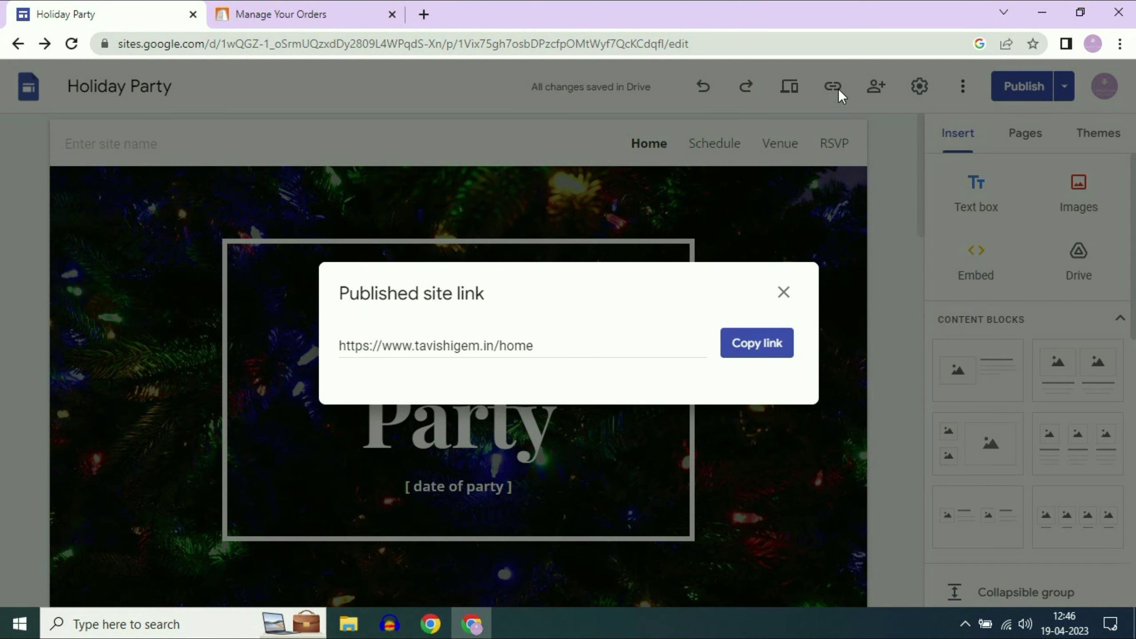
drag(383, 350, 693, 307)
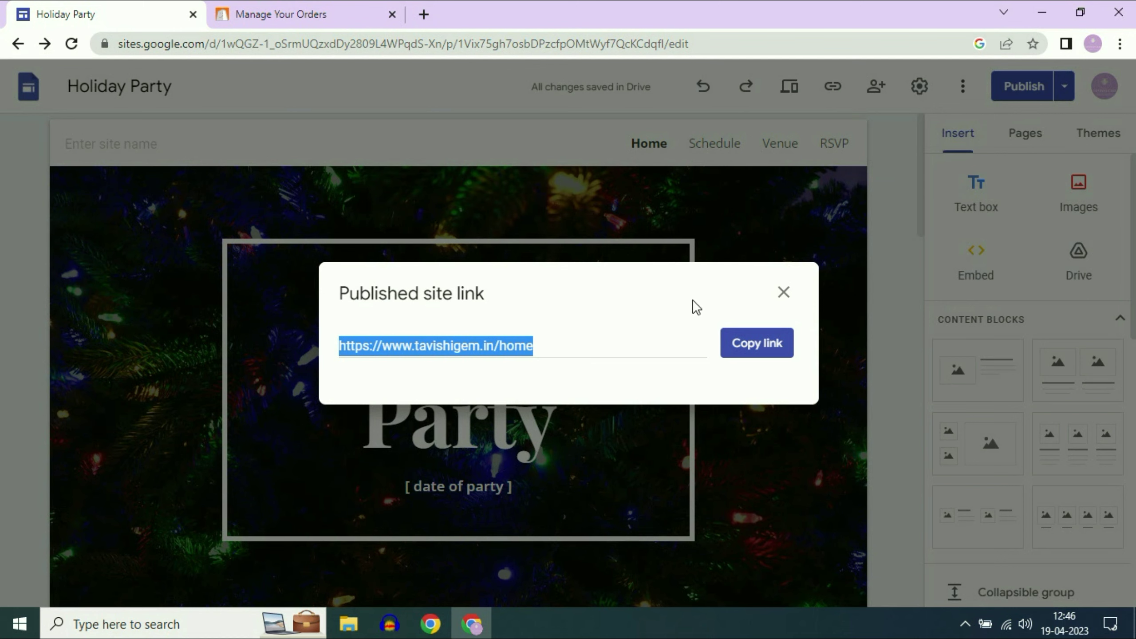
click(751, 345)
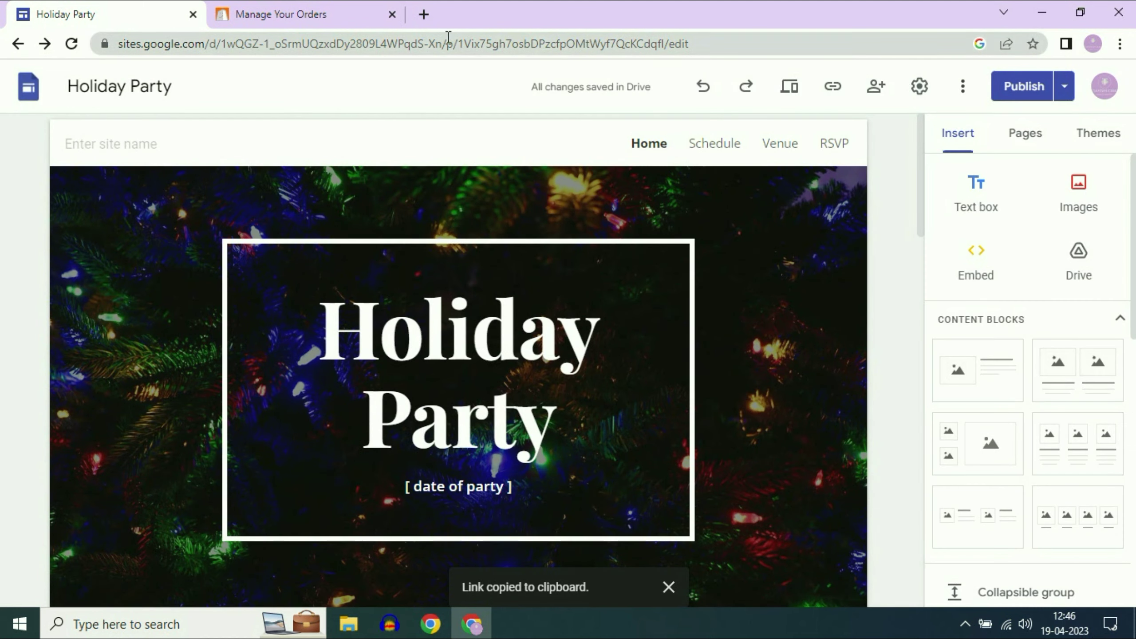
click(424, 14)
right_click(426, 43)
click(499, 172)
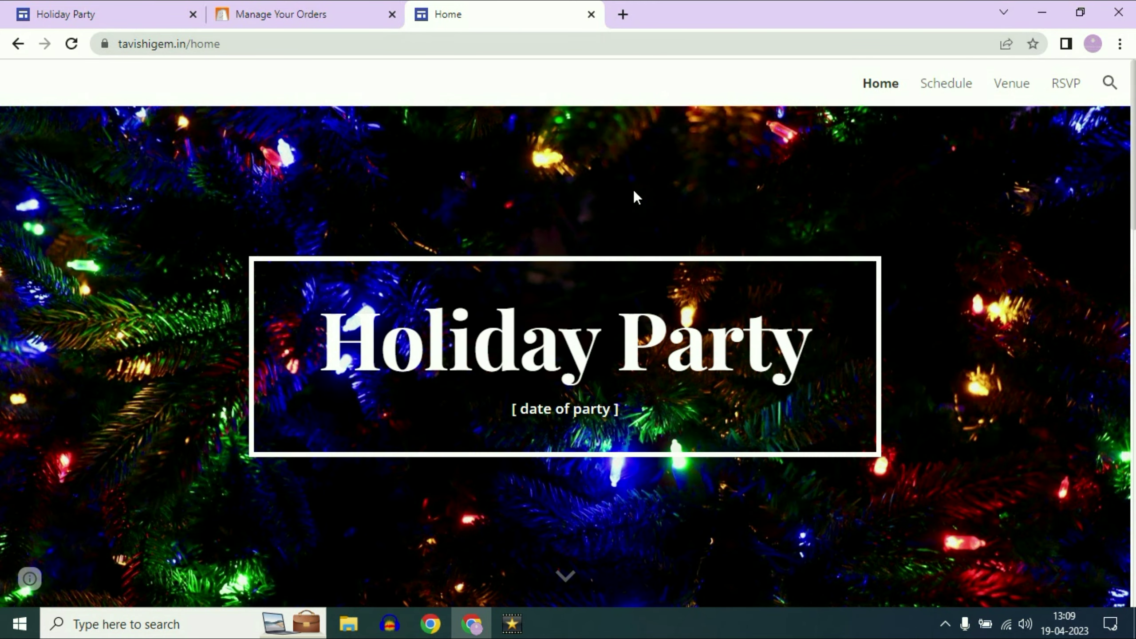
Look through the published home page, reload it from its custom domain address, and close its tab.
scroll(652, 220, down, 5)
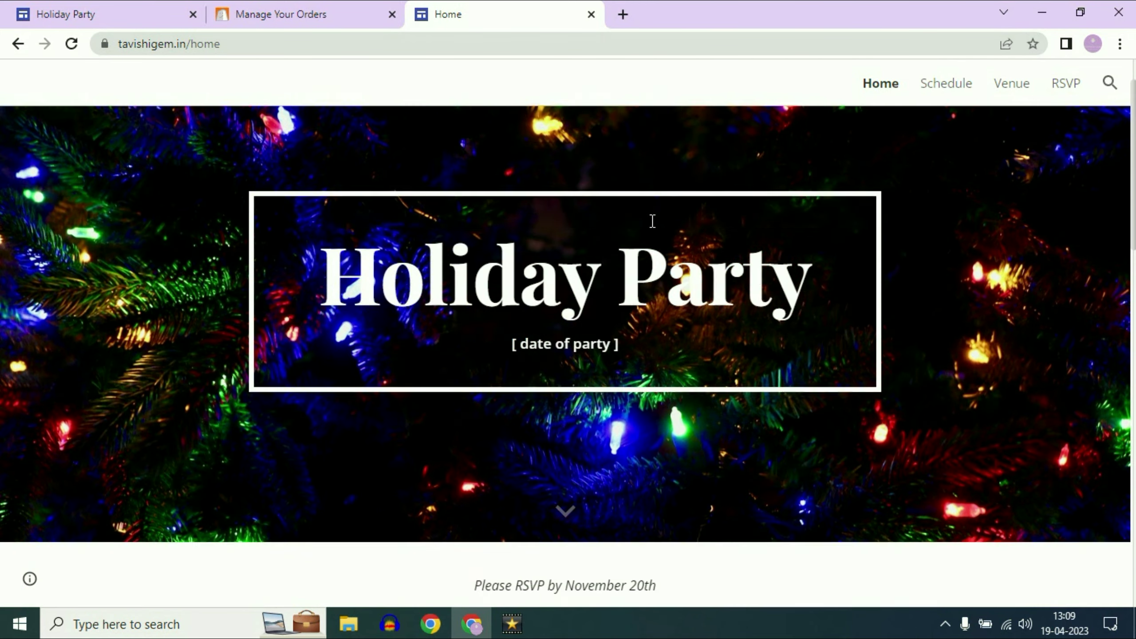
scroll(754, 423, down, 5)
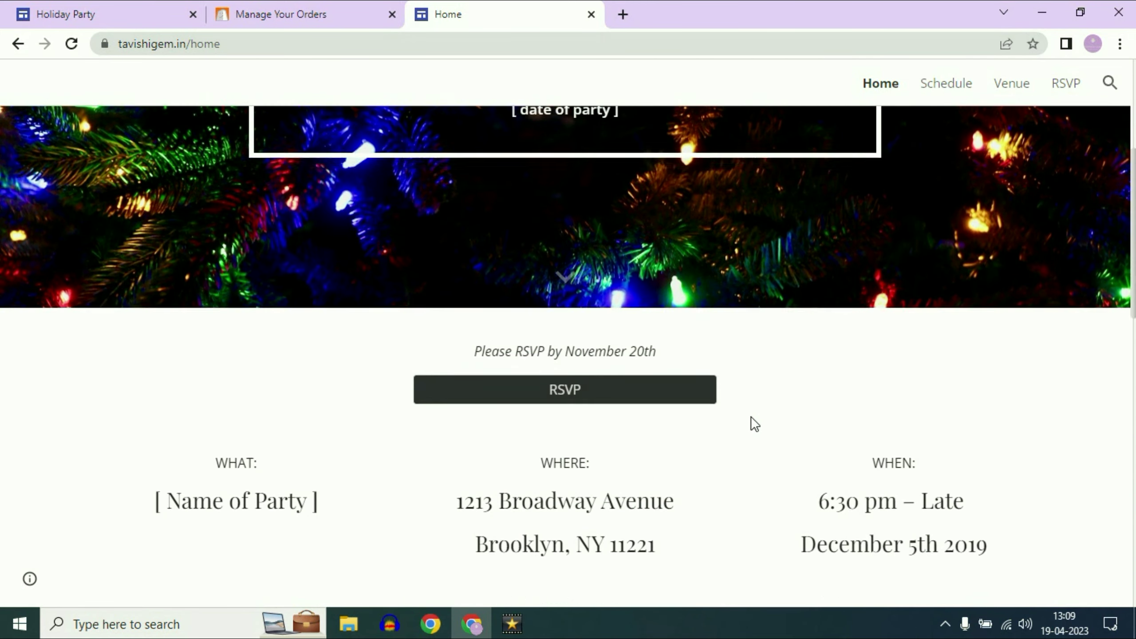
scroll(718, 404, up, 10)
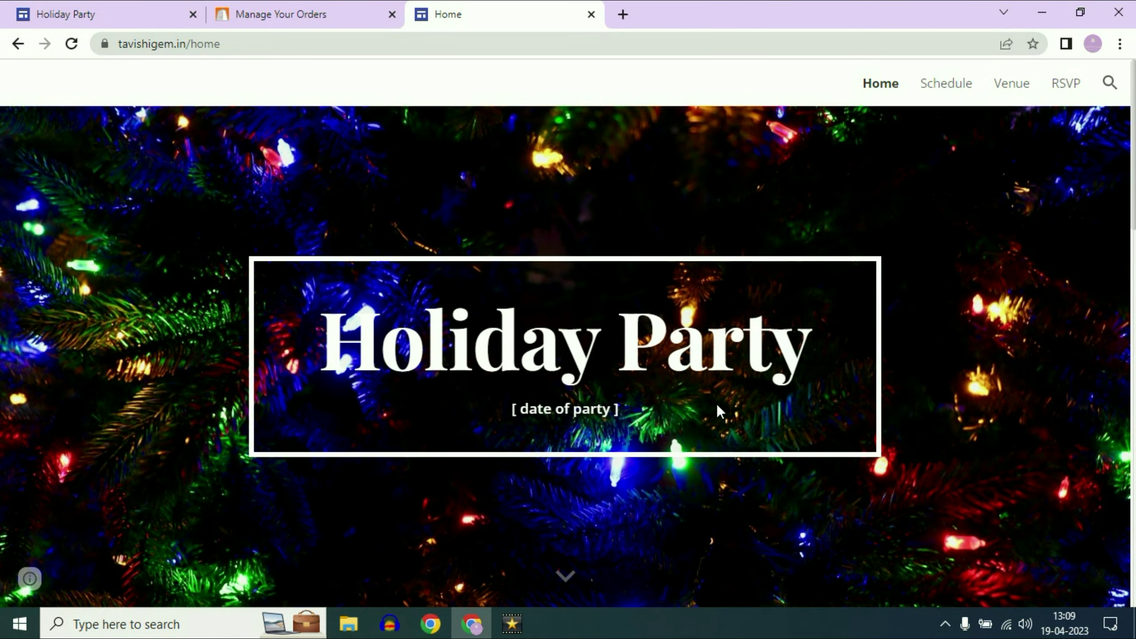
click(311, 44)
double_click(316, 45)
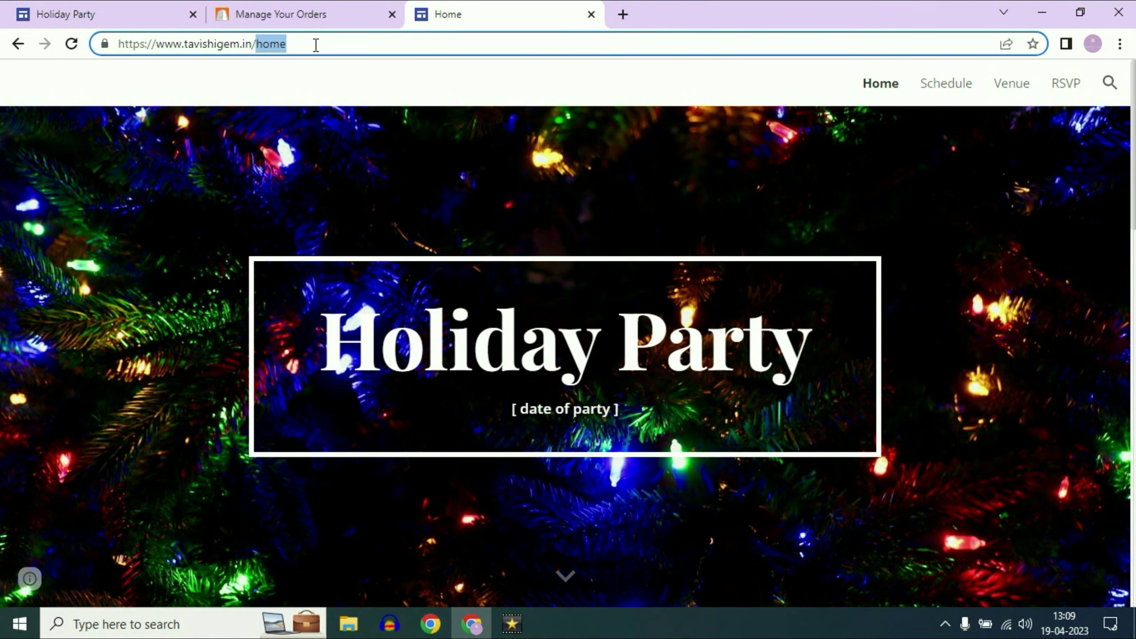
key(Return)
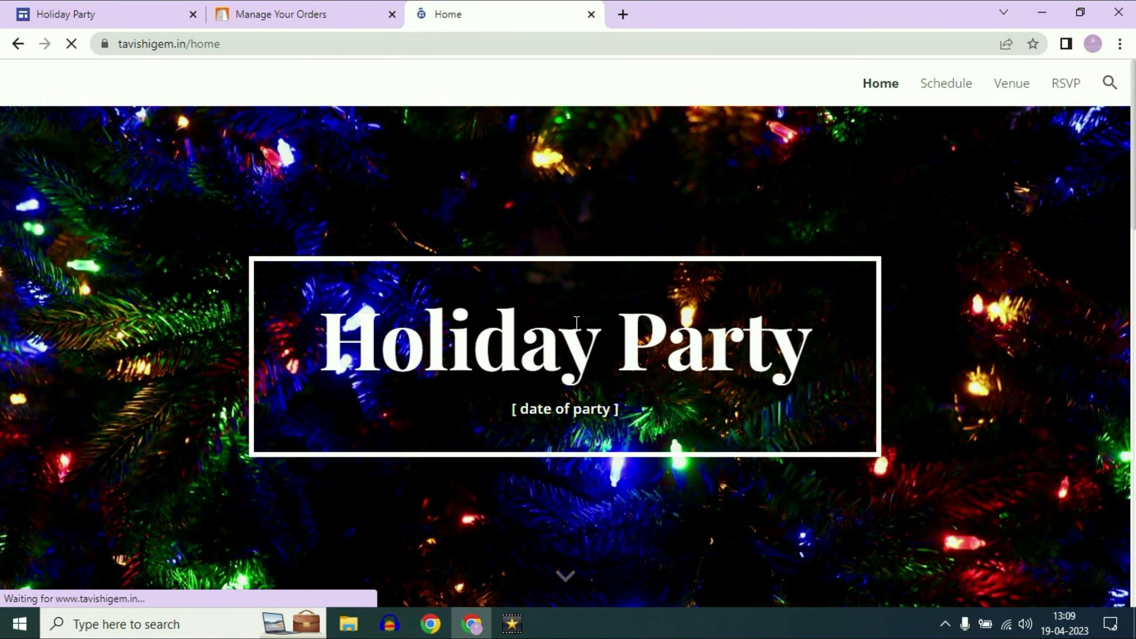
click(591, 15)
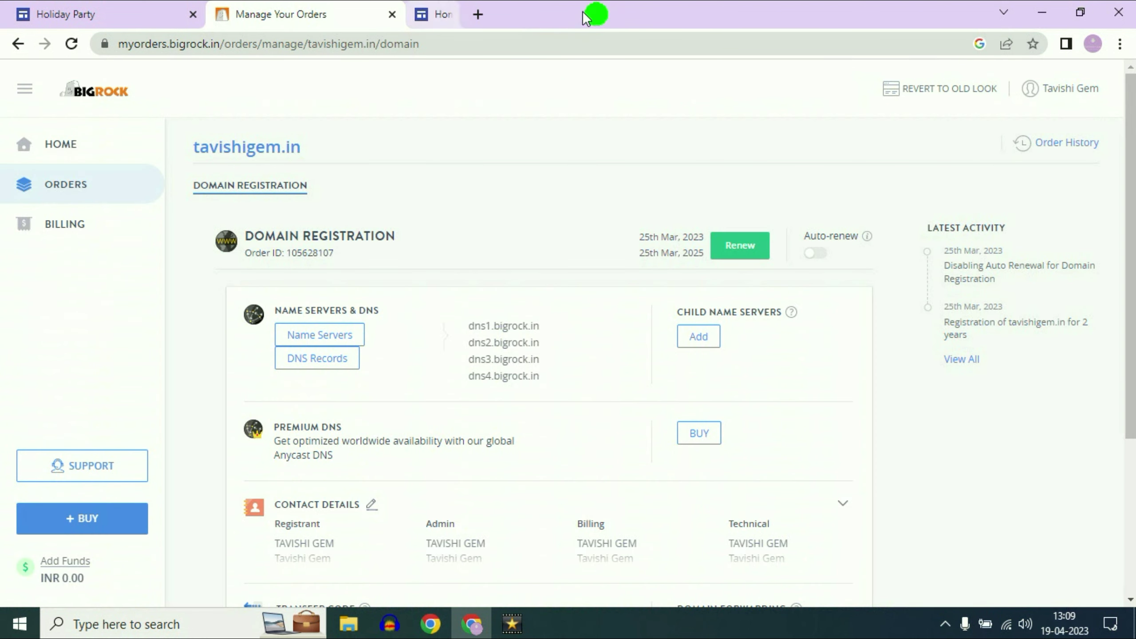
Copy the published site link again from the Holiday Party editor and load it in a new browser tab.
click(91, 11)
click(833, 86)
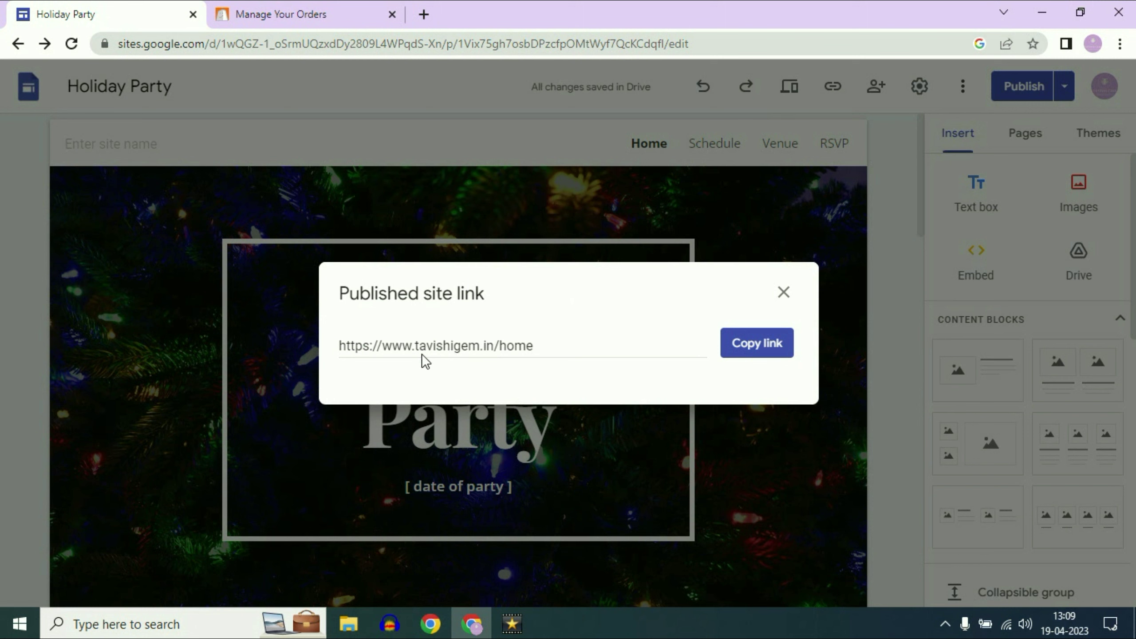
click(771, 343)
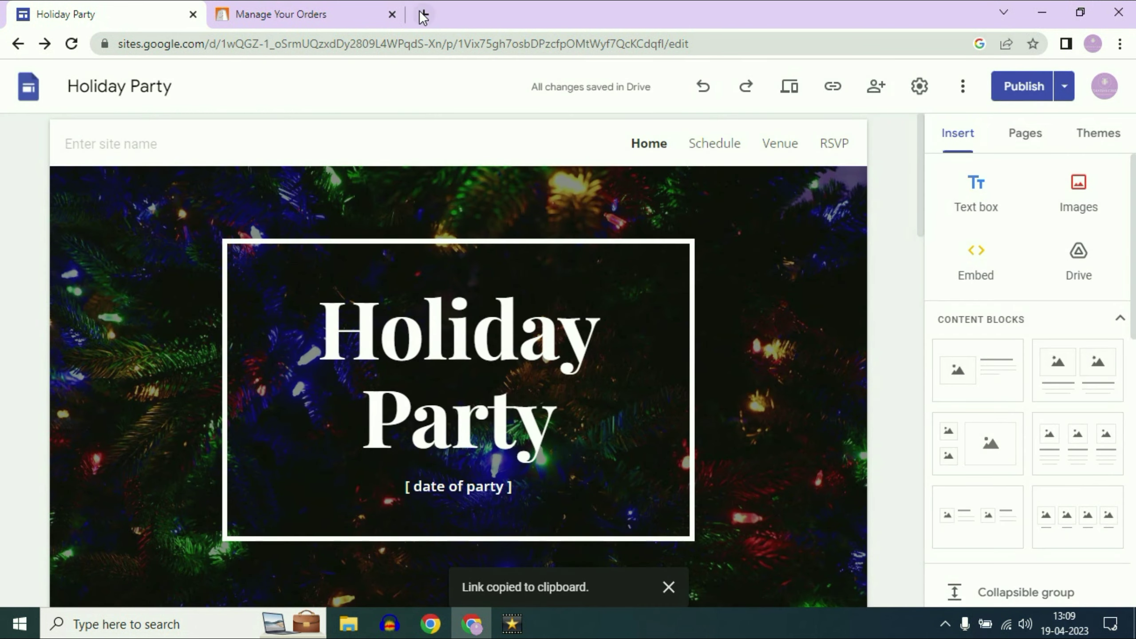
click(423, 15)
right_click(442, 47)
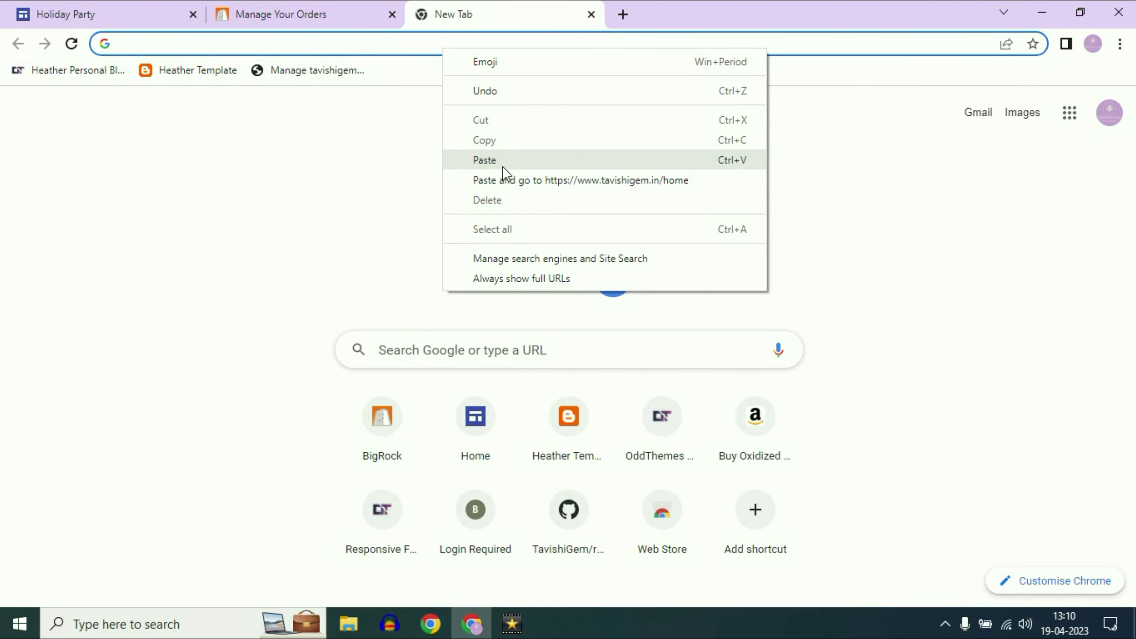
click(503, 166)
key(Return)
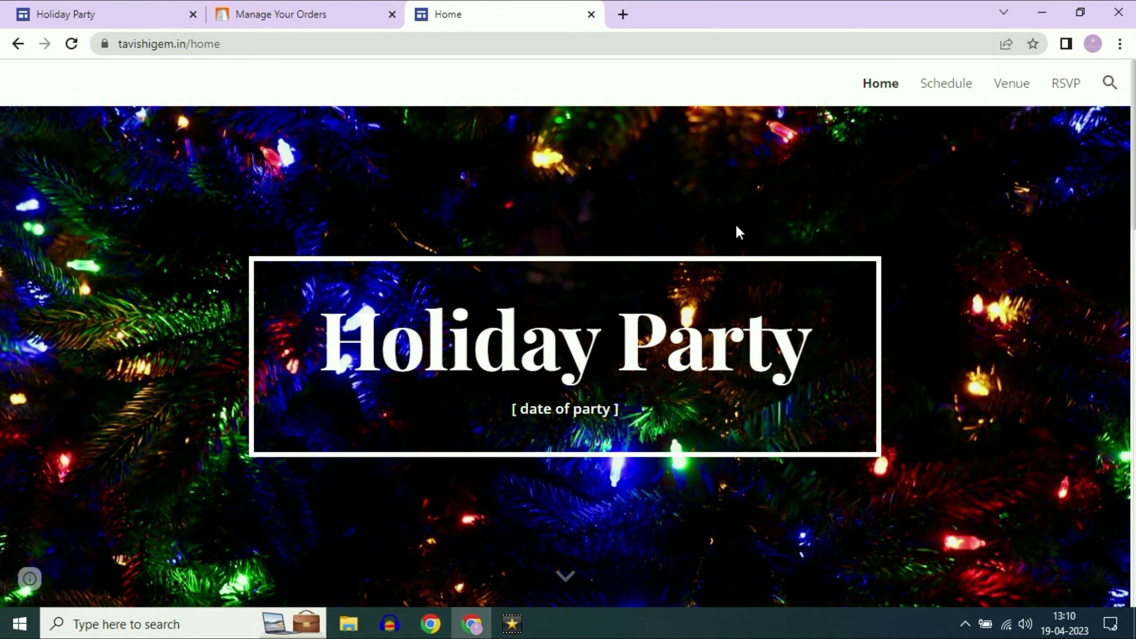
Close the published site's tab and open the domain forwarding settings of the custom domain in BigRock.
click(591, 14)
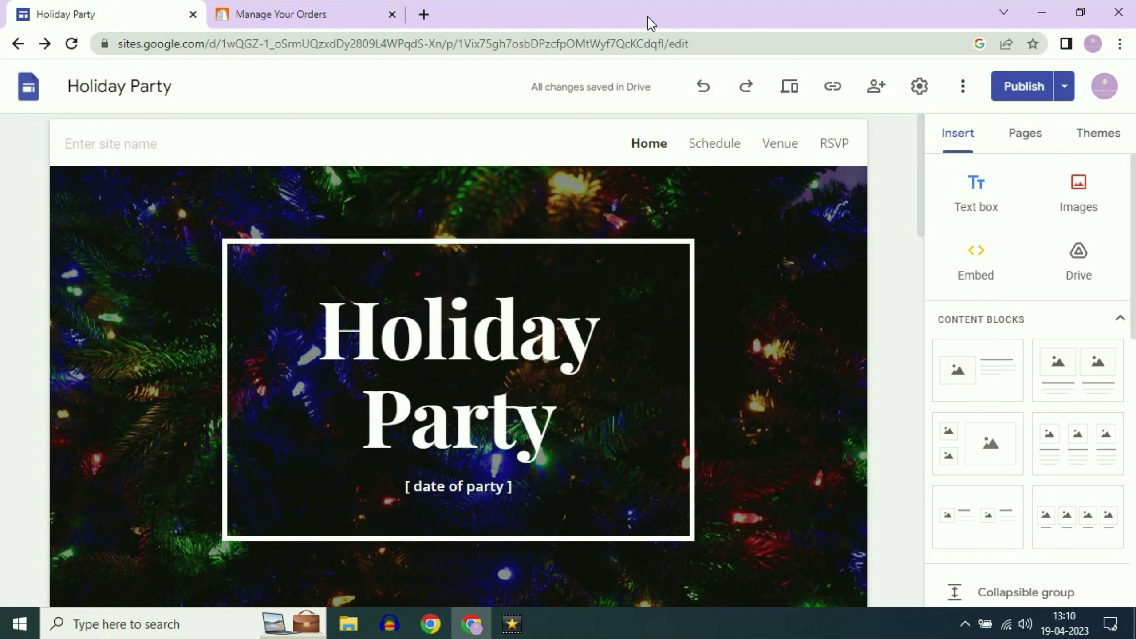
click(274, 14)
scroll(604, 246, down, 5)
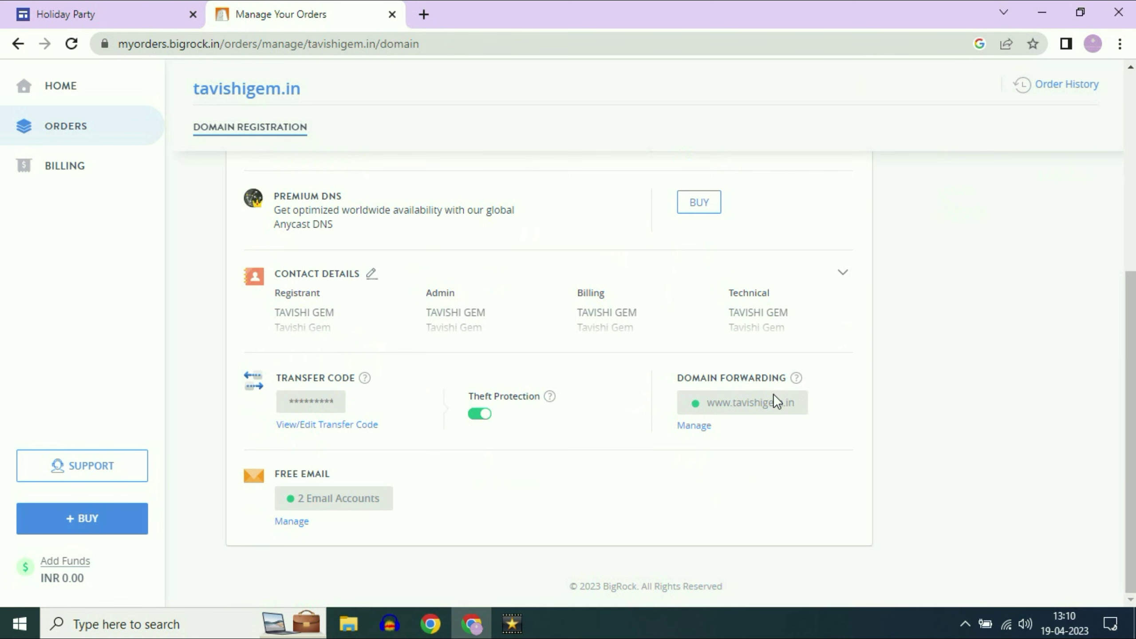
scroll(652, 298, up, 5)
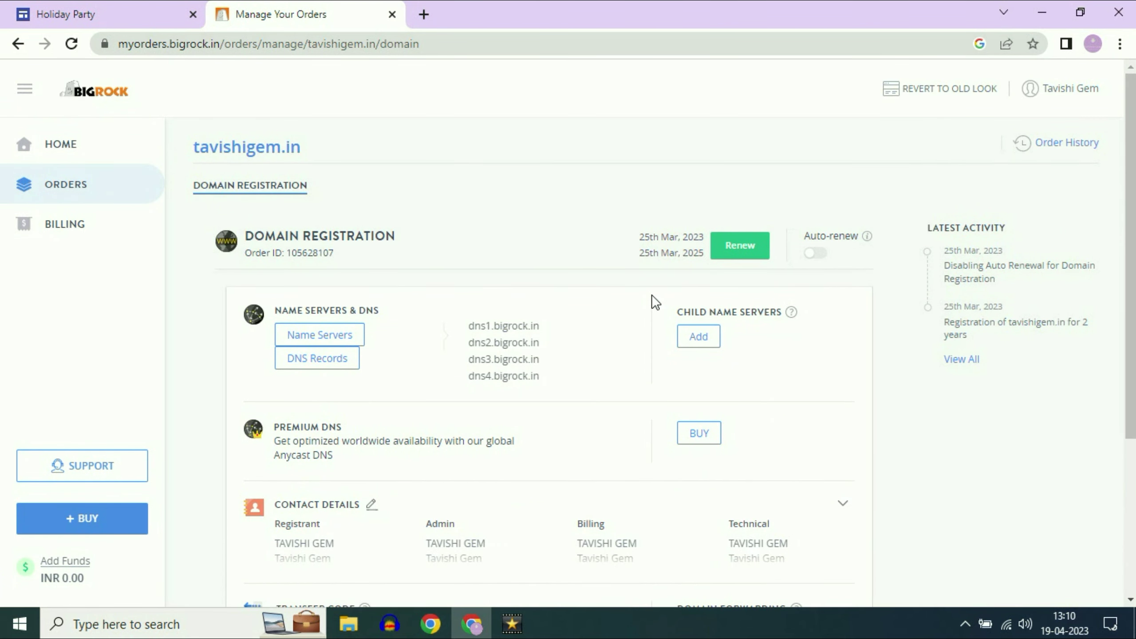
drag(192, 148, 401, 183)
click(412, 188)
scroll(429, 201, down, 1)
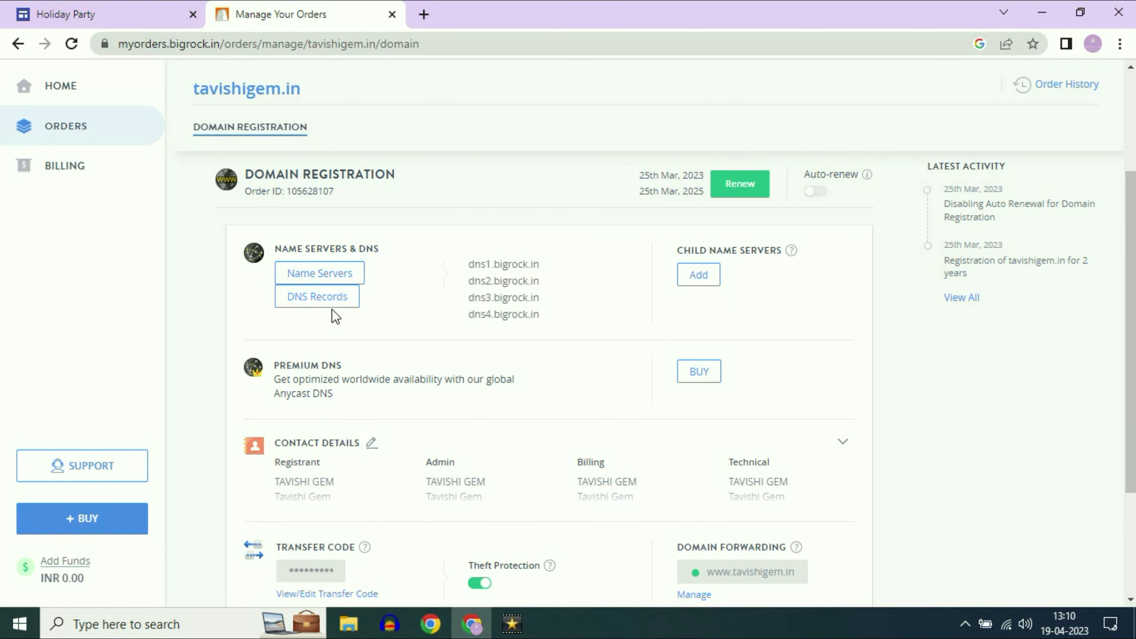
scroll(558, 320, down, 3)
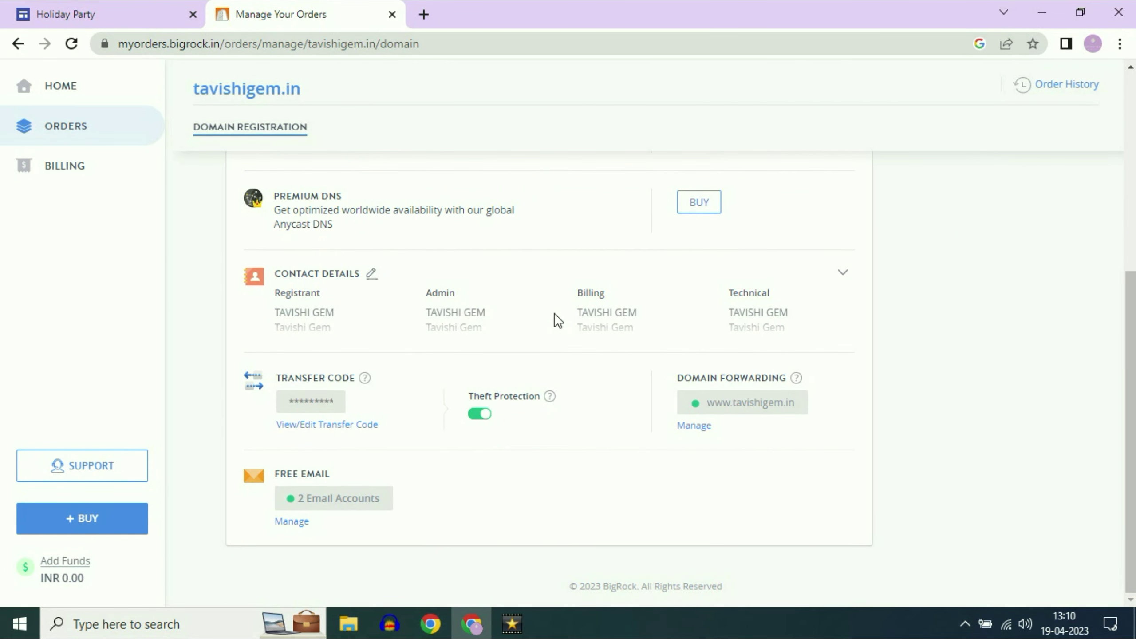
drag(671, 375, 787, 379)
click(929, 374)
click(697, 425)
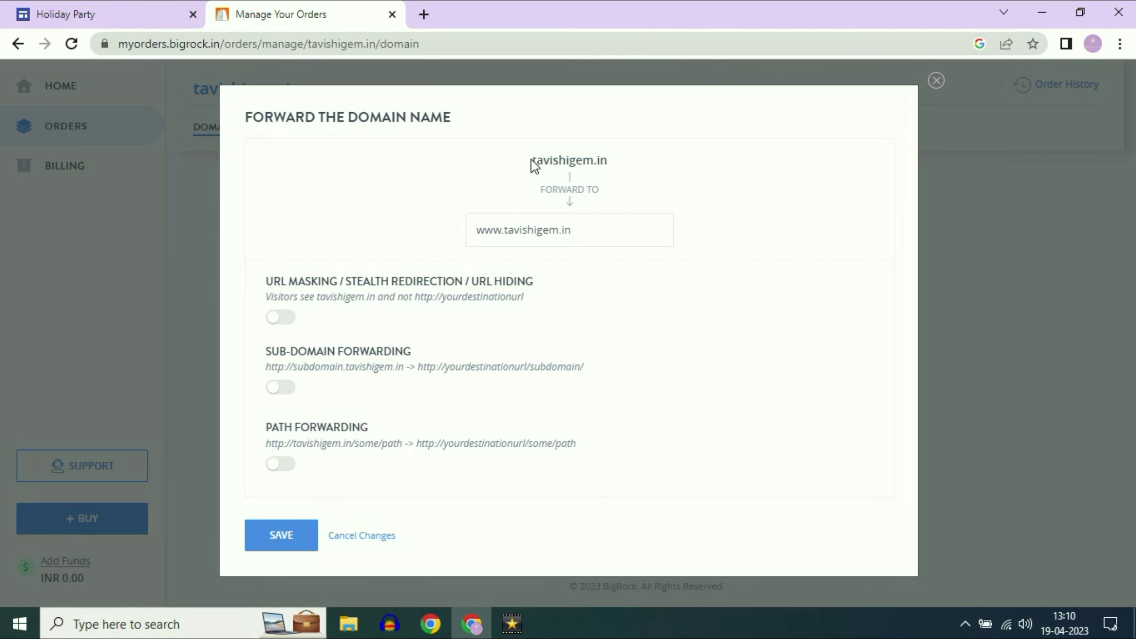
Clear the destination URL that the custom domain forwards to.
drag(532, 159, 619, 163)
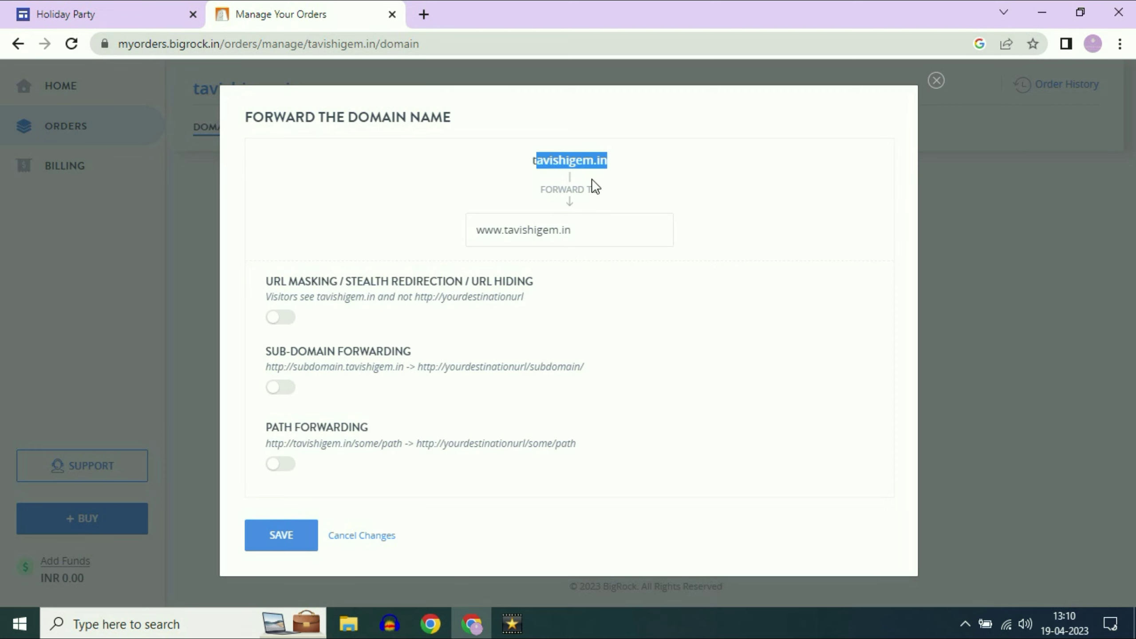
drag(594, 231, 432, 240)
click(465, 182)
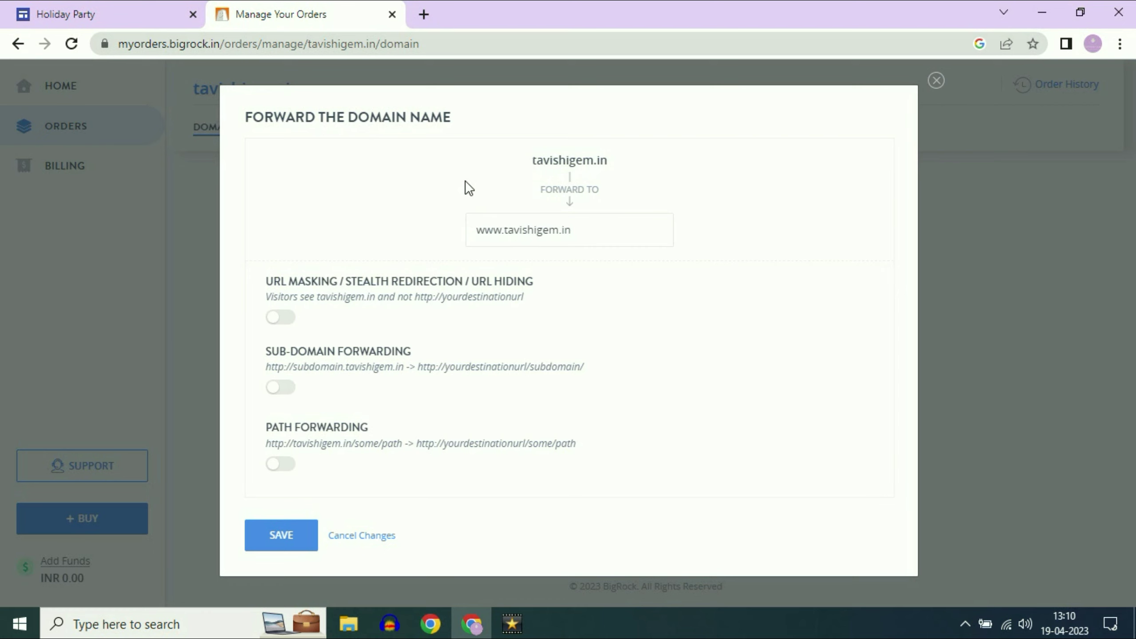
drag(529, 160, 620, 165)
drag(591, 229, 456, 242)
key(BackSpace)
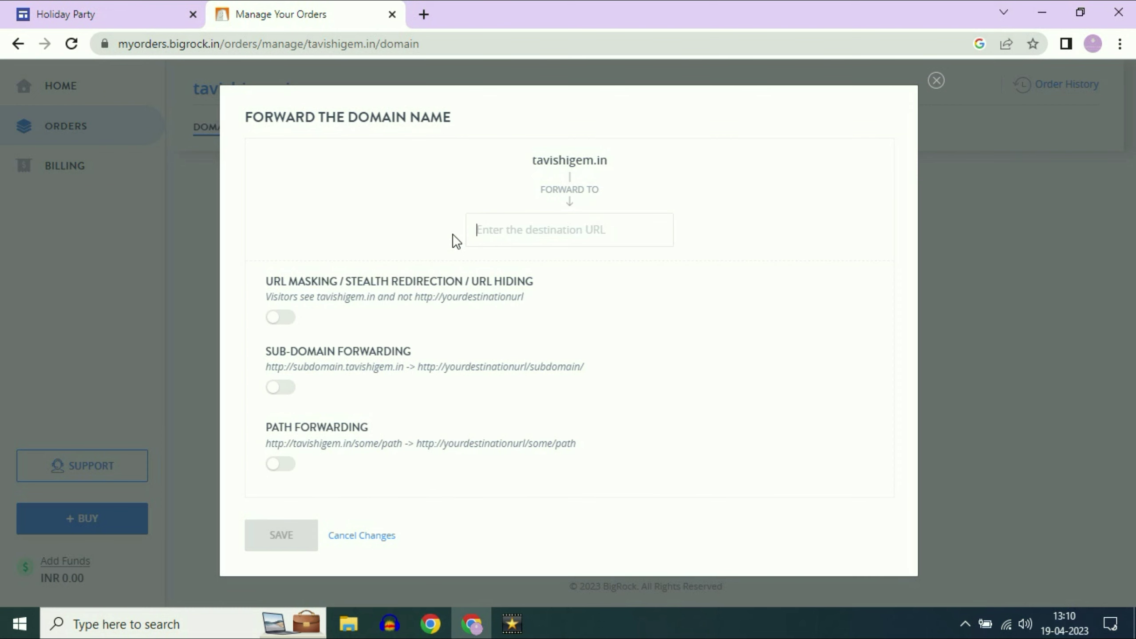
Copy the published site link from the Holiday Party editor and open it in a new browser tab.
click(148, 12)
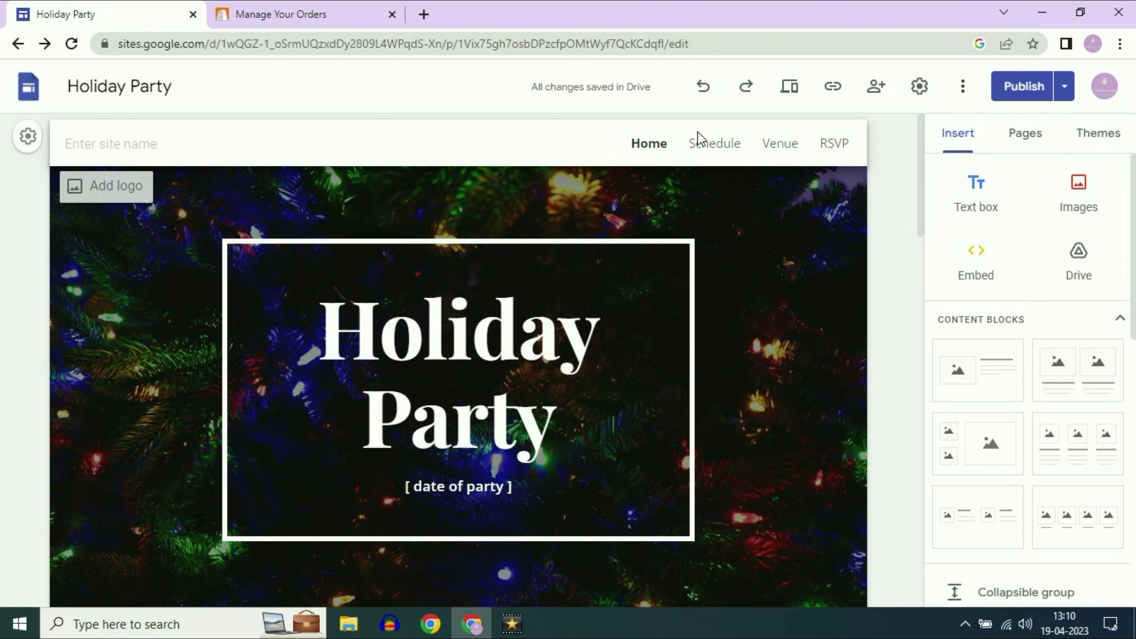
click(831, 87)
click(743, 348)
click(425, 14)
right_click(414, 37)
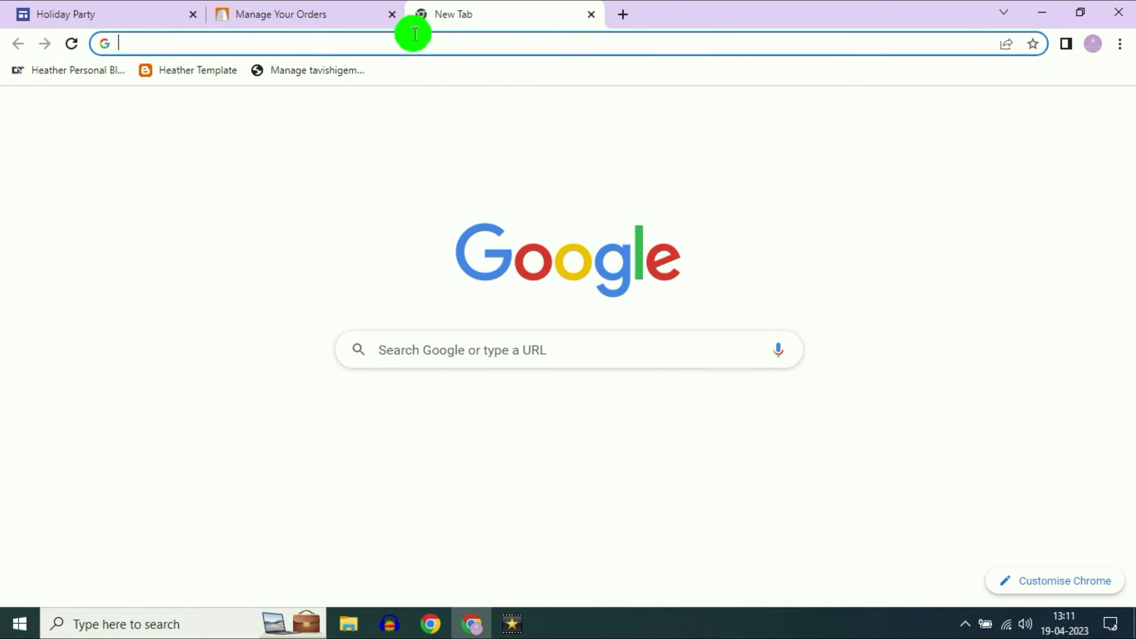
click(451, 147)
key(Return)
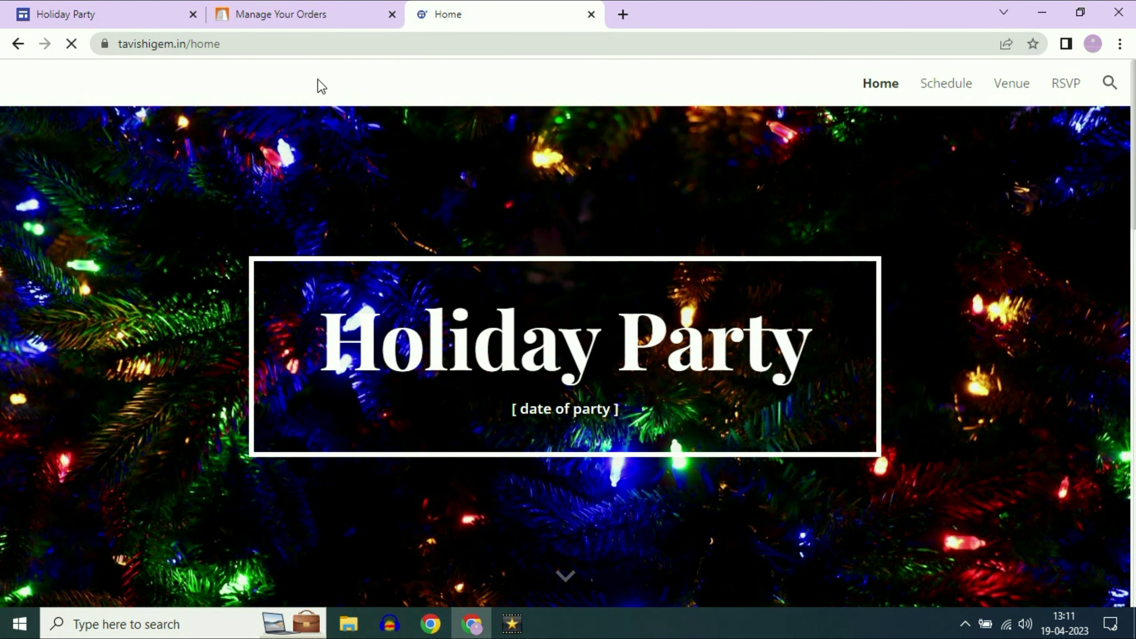
click(355, 43)
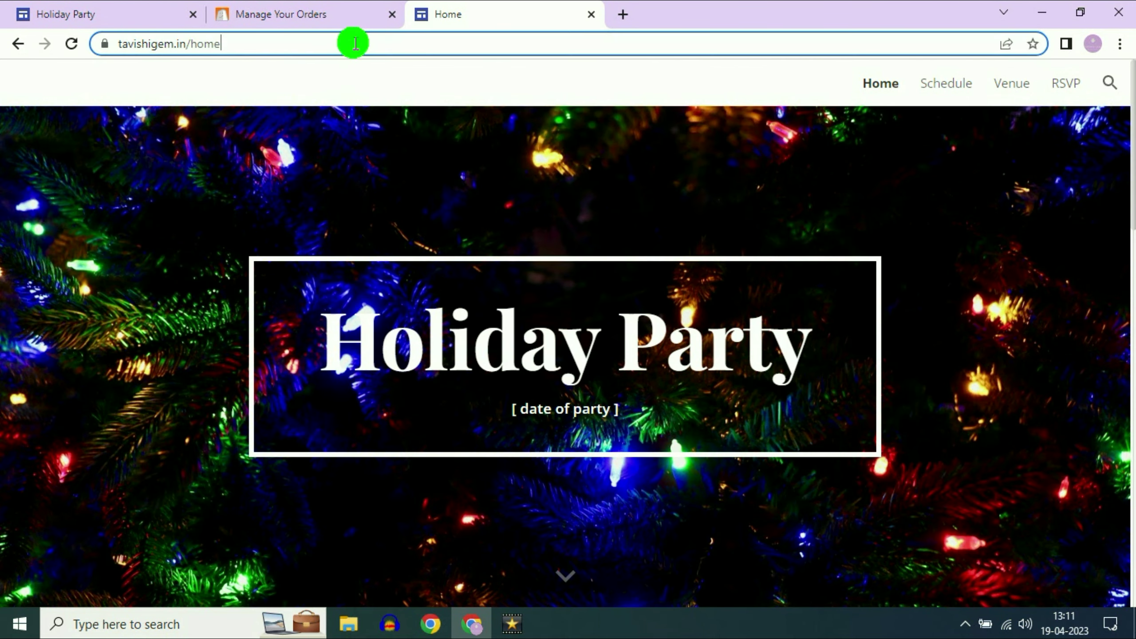
click(160, 44)
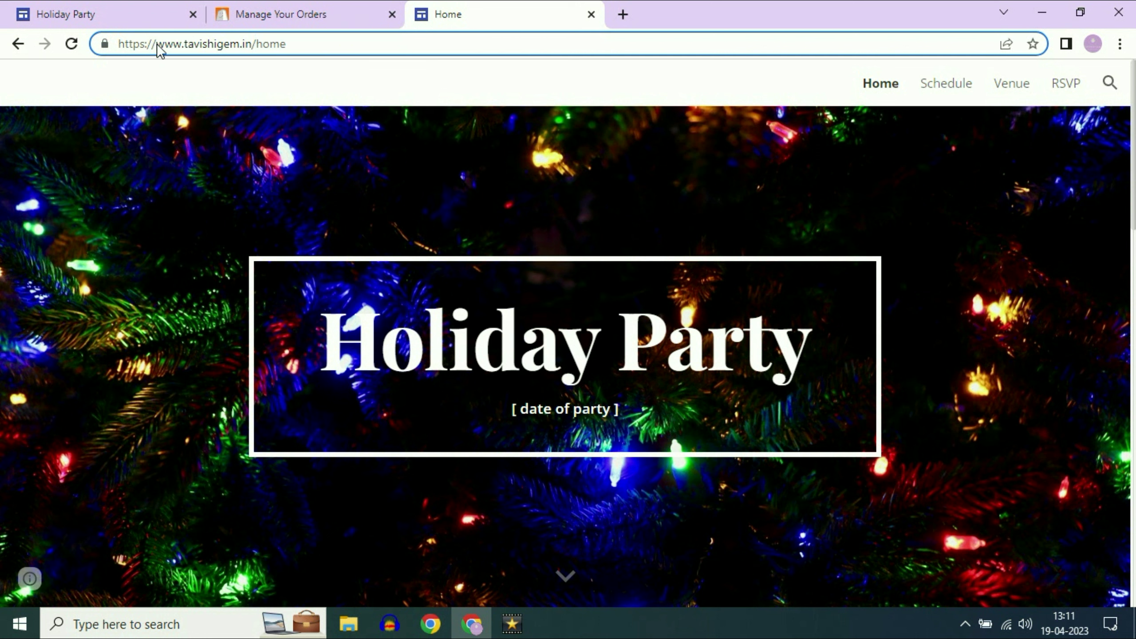
drag(157, 43, 251, 46)
right_click(233, 45)
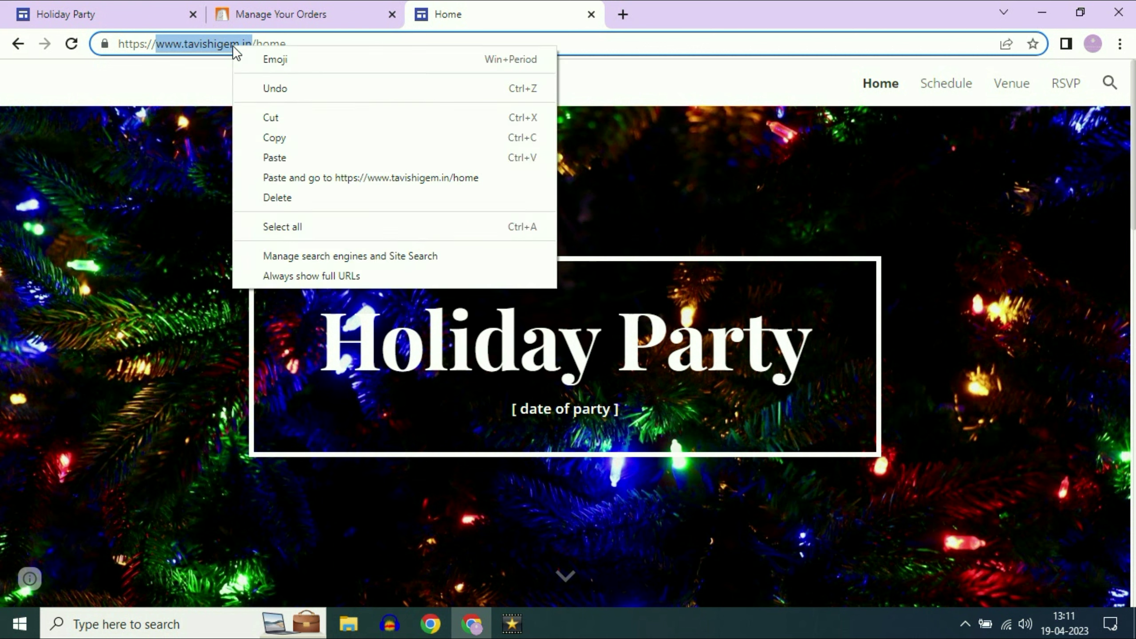
click(273, 137)
Return to the BigRock forwarding settings, paste the copied www domain as the destination URL and save the forwarding.
click(159, 15)
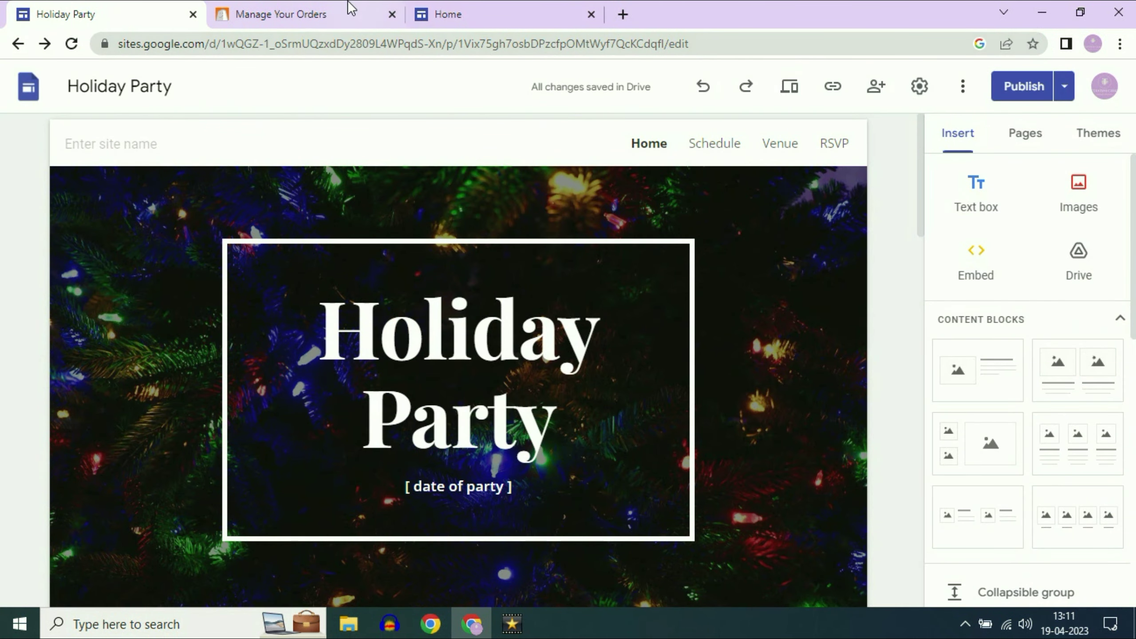
click(291, 14)
click(518, 228)
right_click(516, 227)
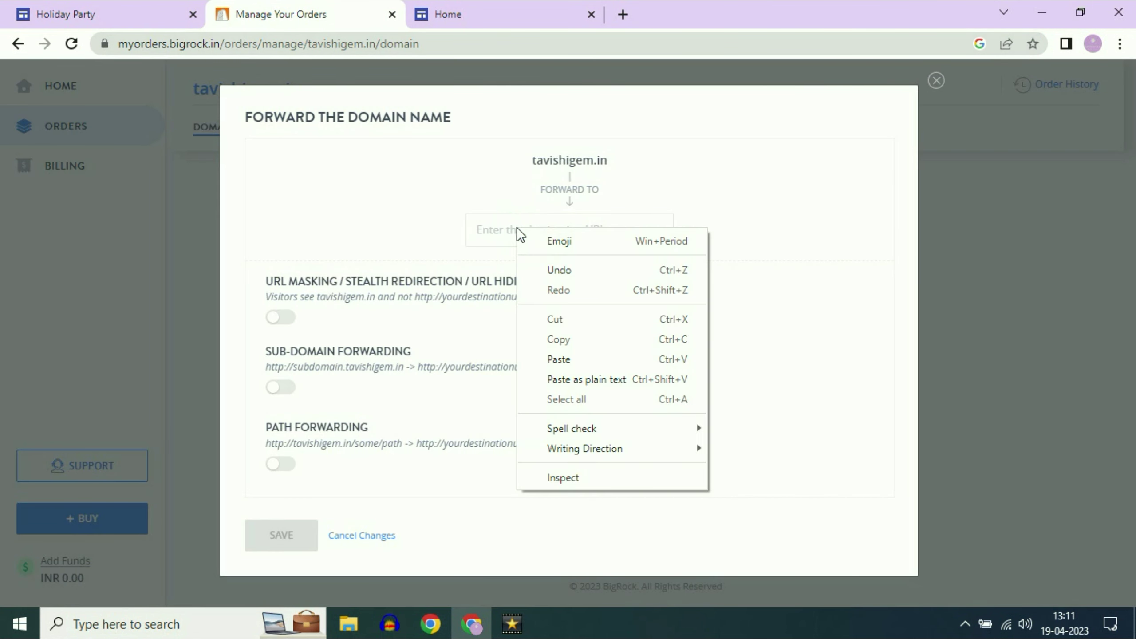
click(569, 360)
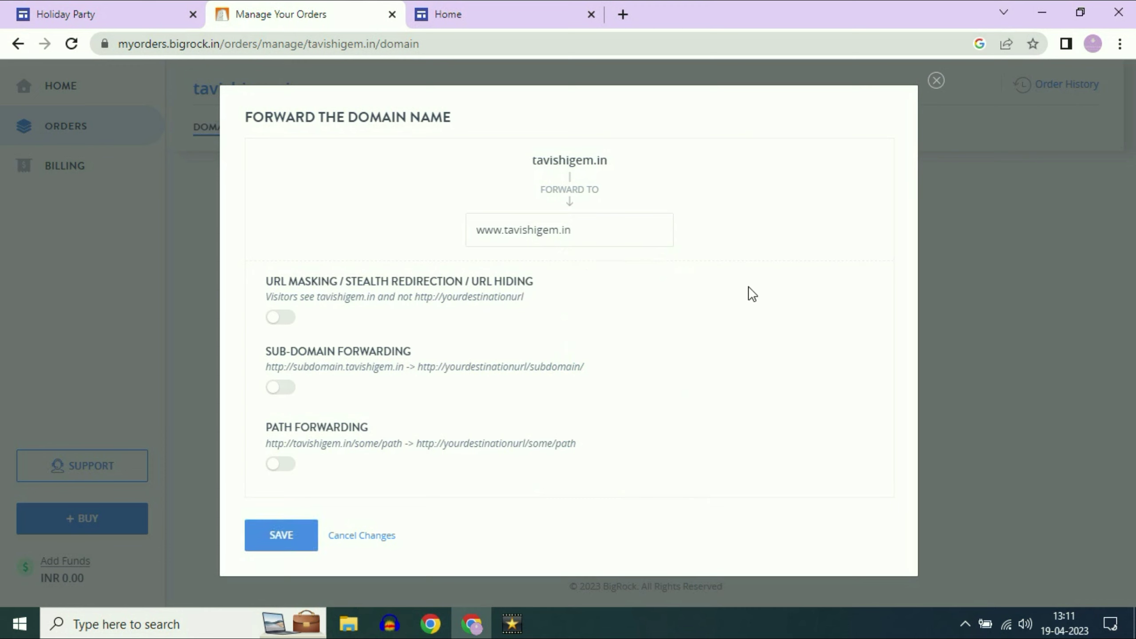
drag(576, 237, 474, 239)
click(596, 230)
click(288, 542)
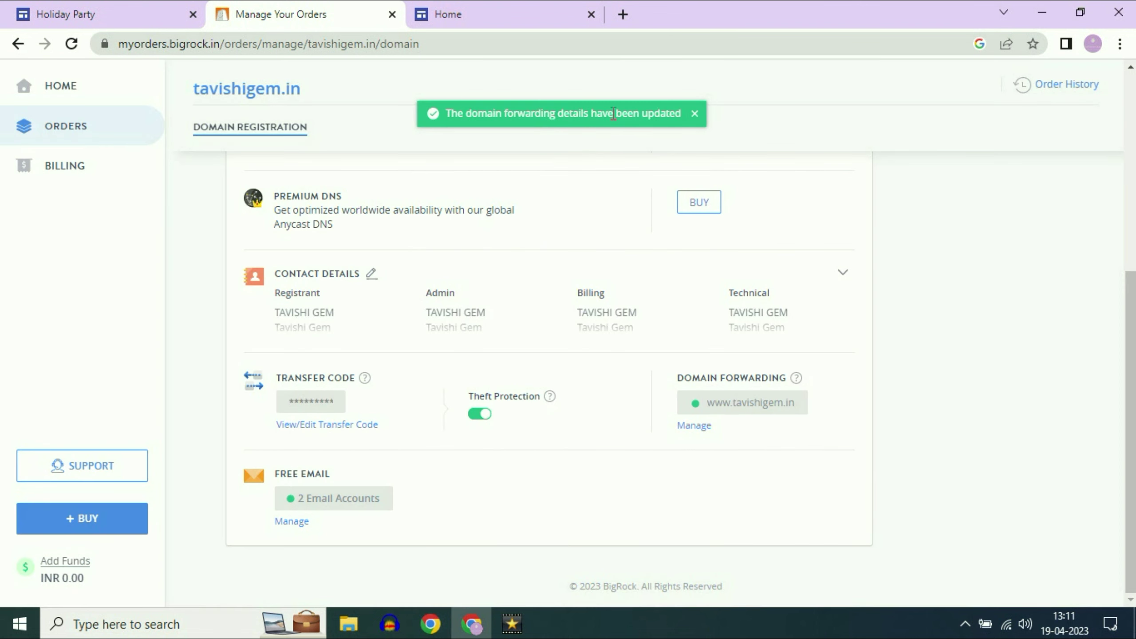
Reload the BigRock domain order page and check its domain forwarding entry.
click(71, 45)
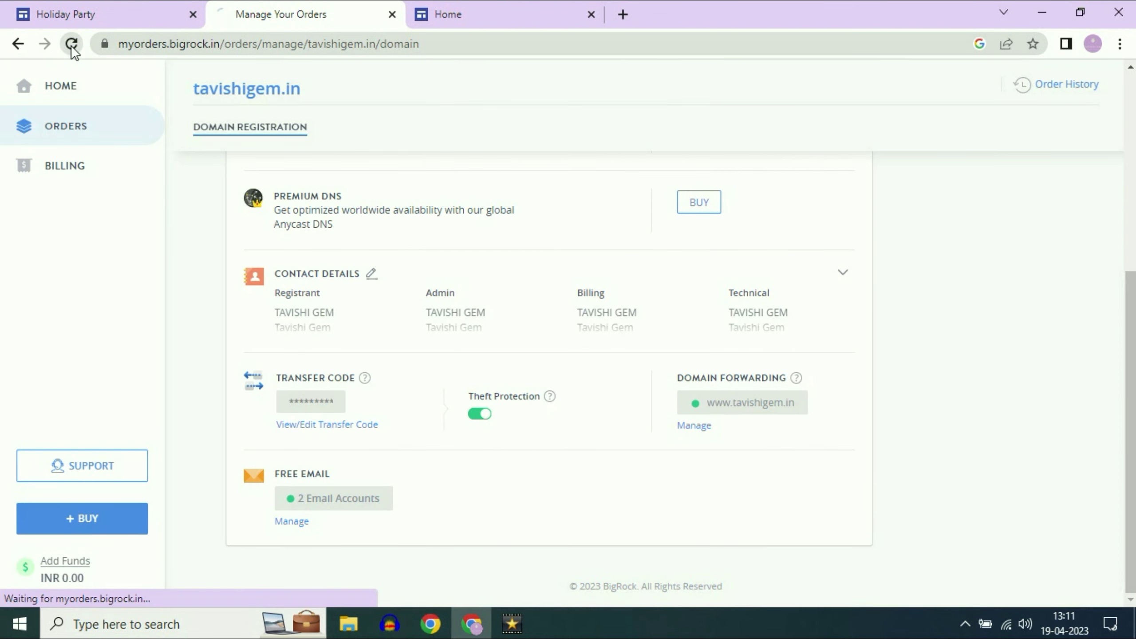
scroll(842, 353, down, 4)
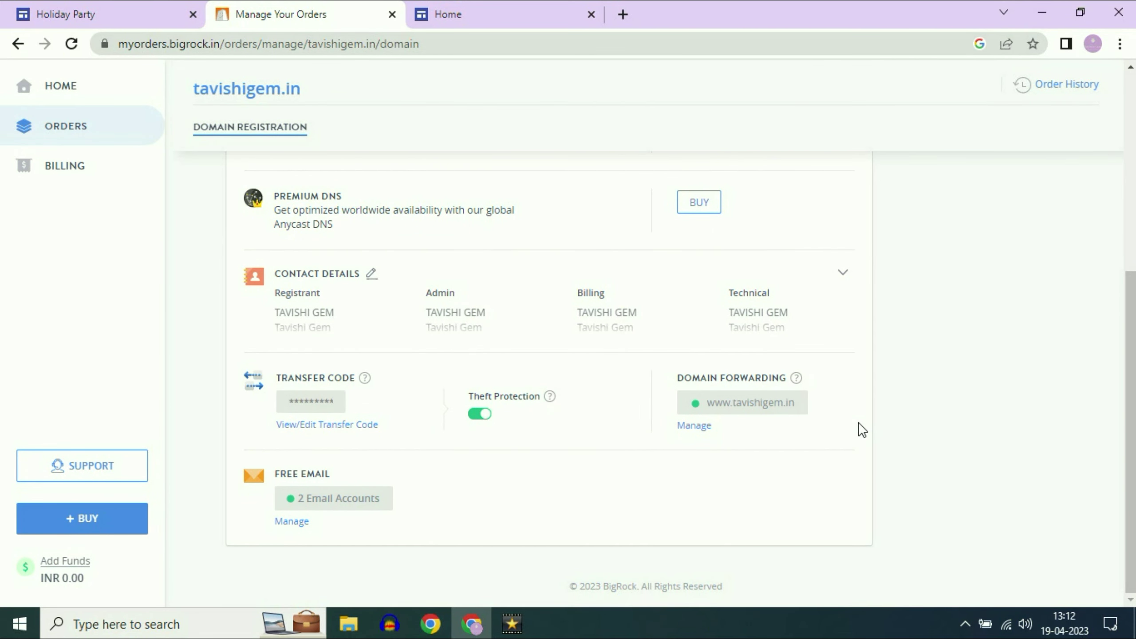
scroll(857, 425, up, 4)
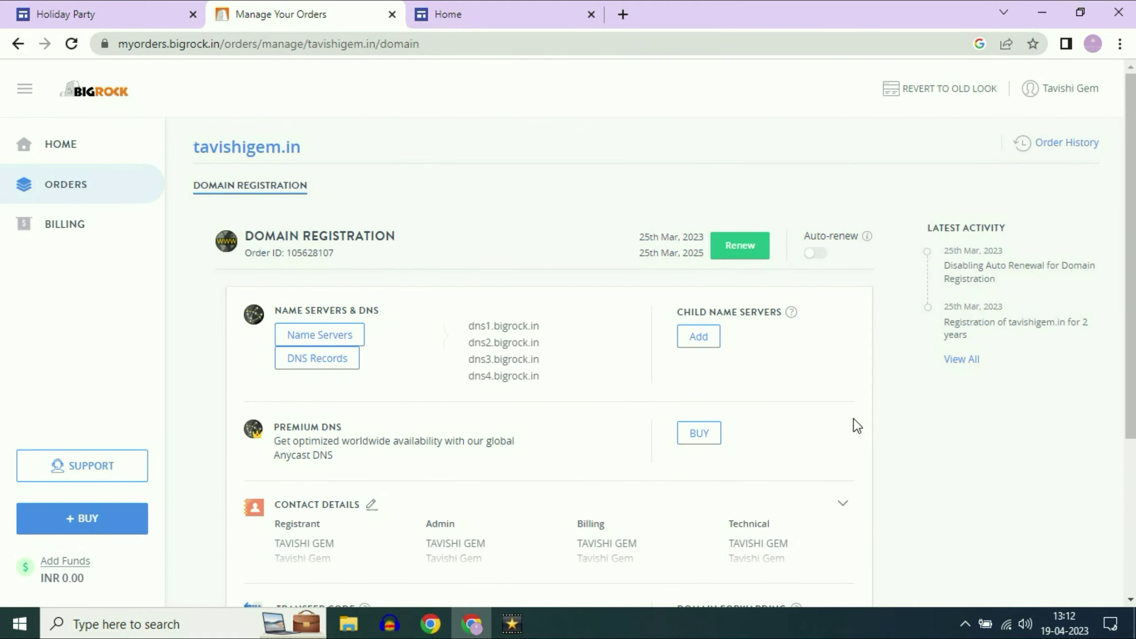
Switch to the published Holiday Party home page and reload it from its custom domain address.
click(515, 14)
click(474, 45)
key(Return)
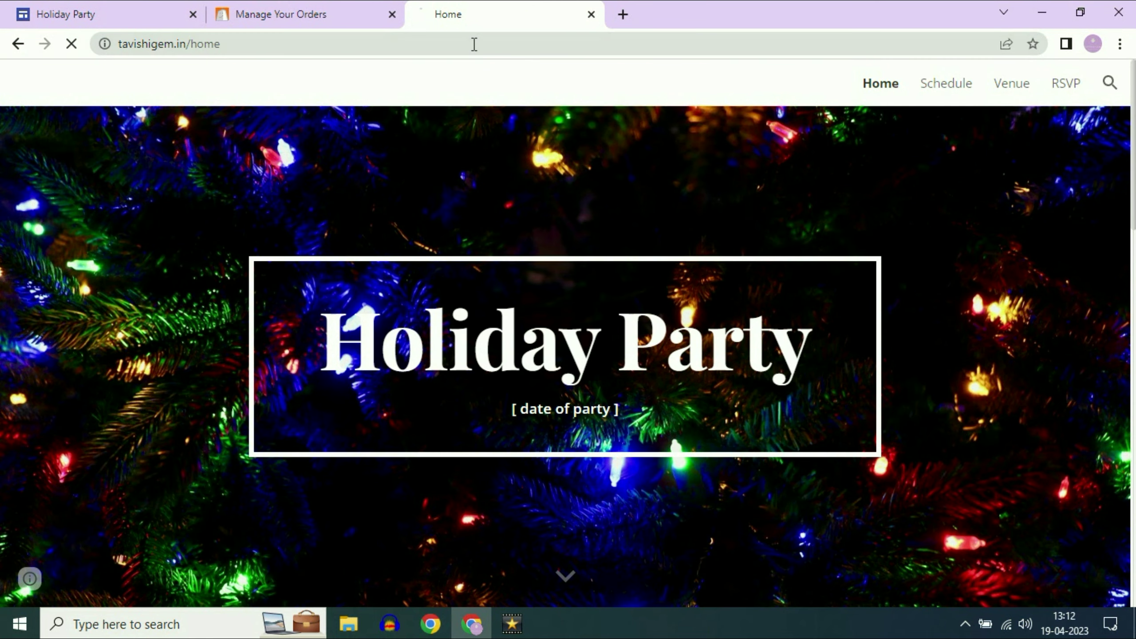